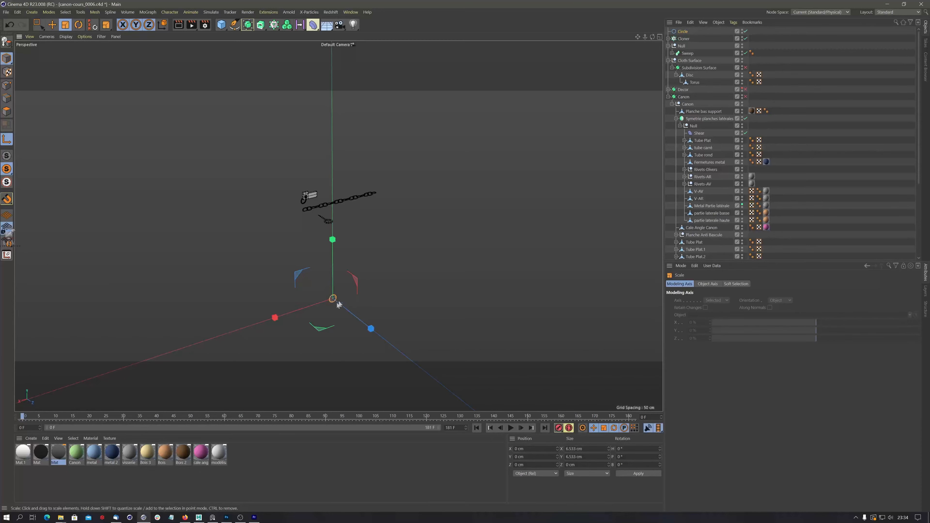
- Add a MoGraph Cloner as the circle's parent and set its cloning mode to Radial
{"action": "scroll", "coordinate": [413, 272], "scroll_direction": "up", "scroll_amount": 5}
{"action": "left_click_drag", "start_coordinate": [341, 304], "coordinate": [431, 212], "text": "alt"}
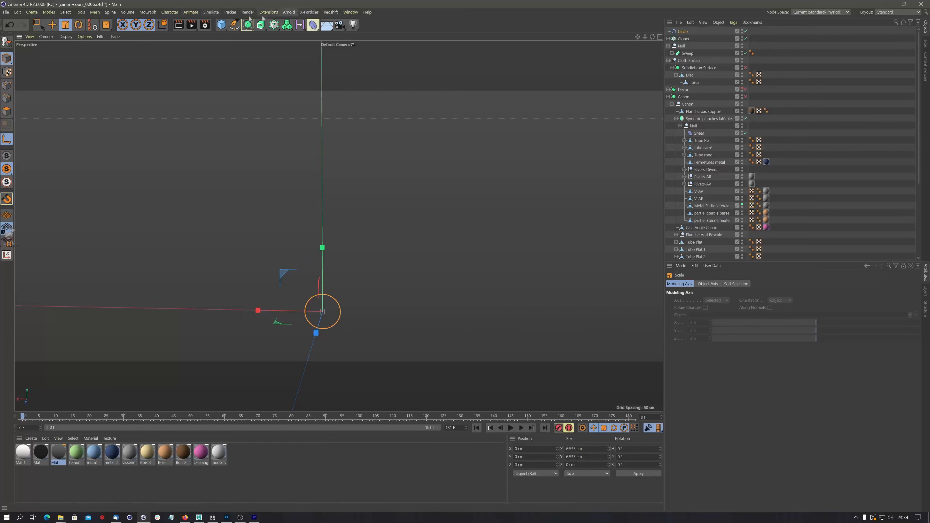
{"action": "left_click", "coordinate": [148, 11]}
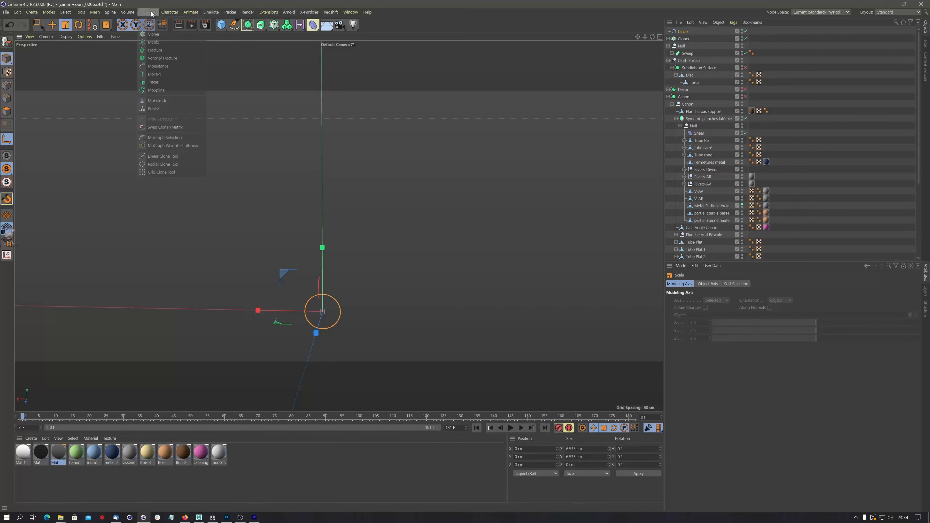
{"action": "left_click", "coordinate": [153, 34], "text": "alt"}
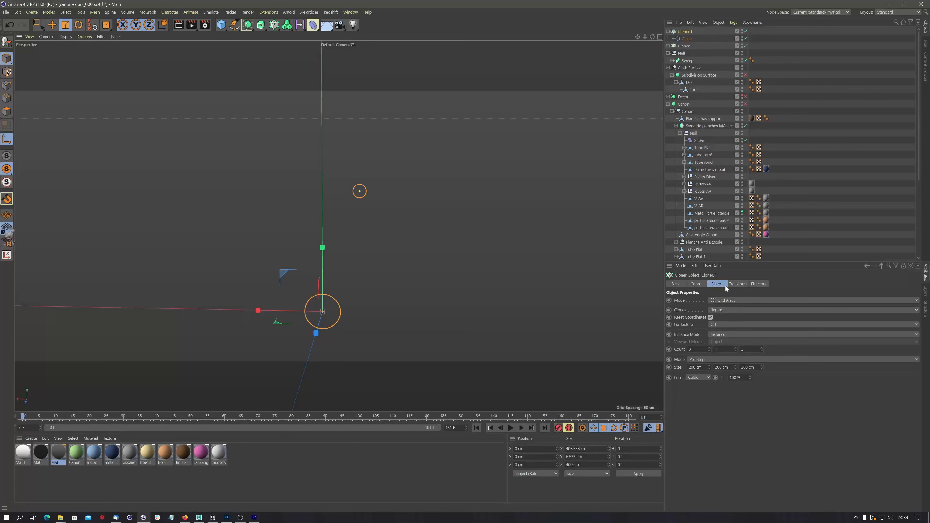
{"action": "left_click", "coordinate": [722, 301]}
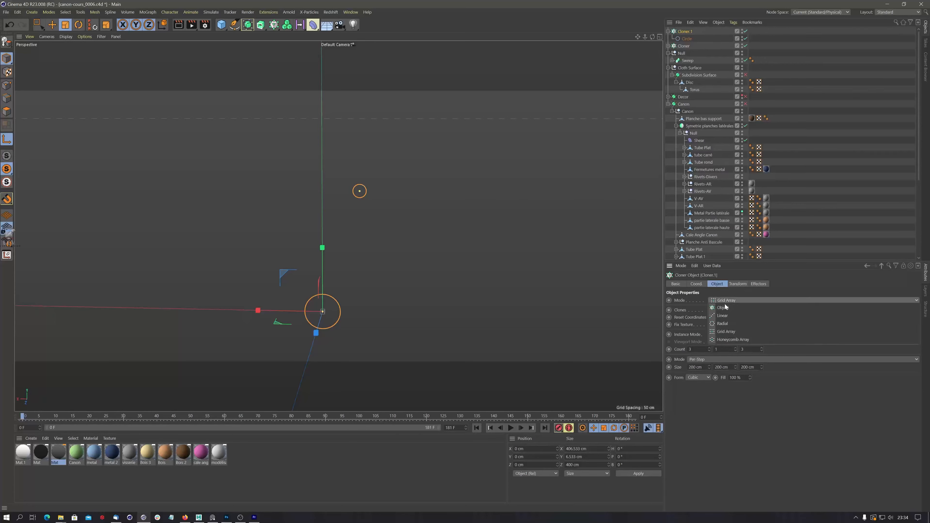
{"action": "left_click", "coordinate": [720, 322]}
{"action": "scroll", "coordinate": [354, 290], "scroll_direction": "down", "scroll_amount": 3}
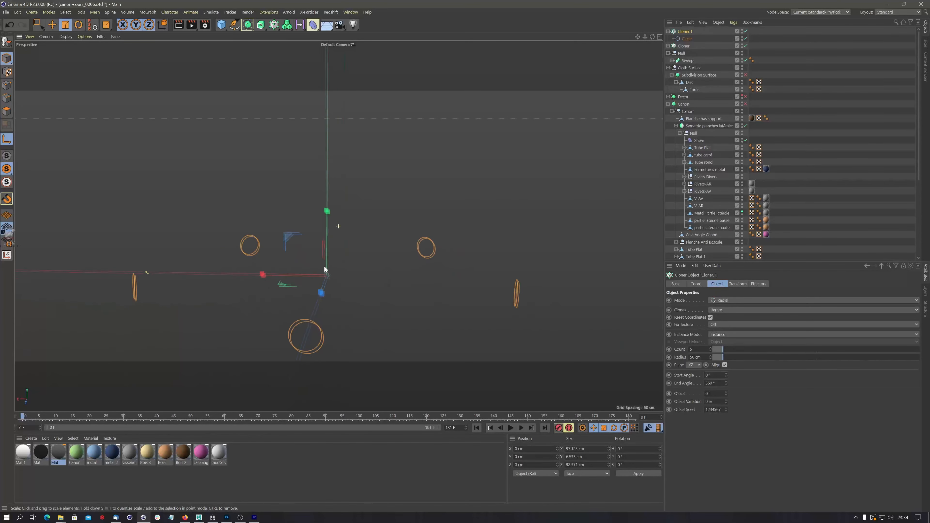
- Set the radial cloner's plane to XY, its radius to 3 cm and its count to 3
{"action": "left_click", "coordinate": [694, 365]}
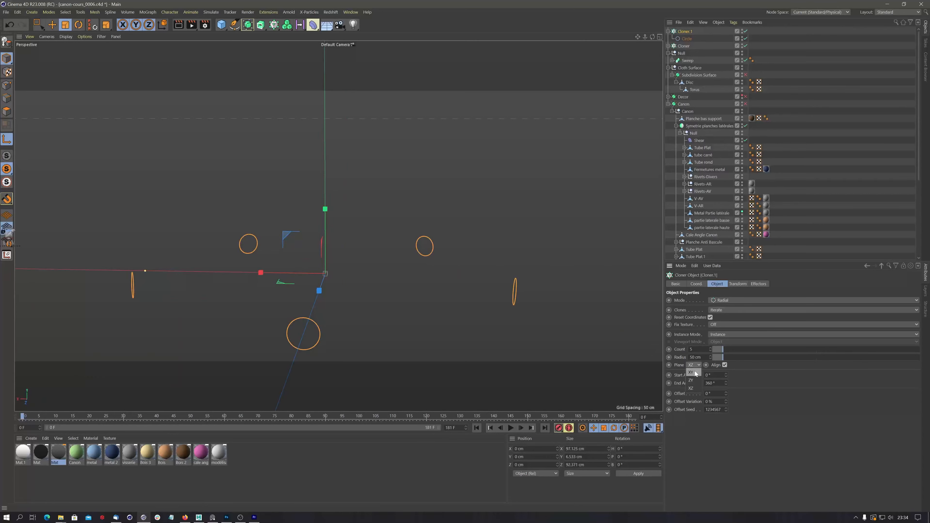
{"action": "left_click", "coordinate": [695, 371]}
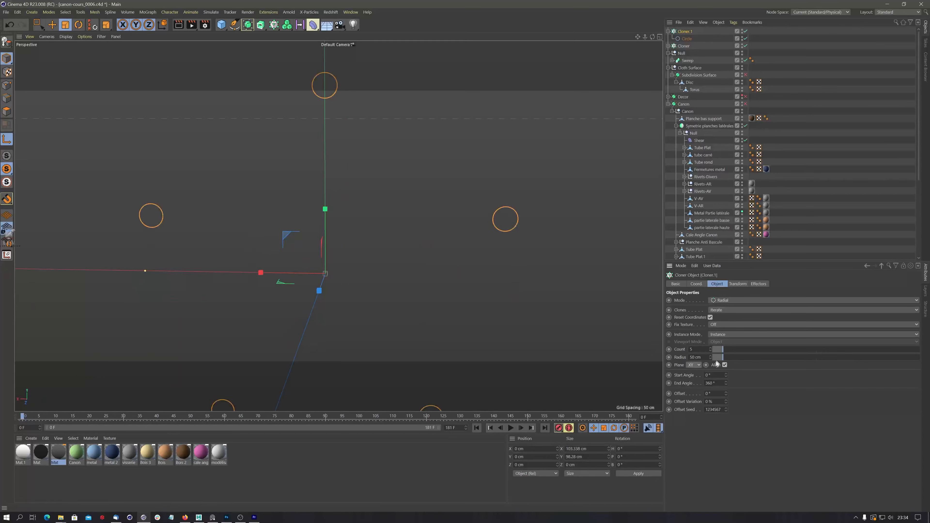
{"action": "mouse_move", "coordinate": [717, 362]}
{"action": "left_mouse_down"}
{"action": "mouse_move", "coordinate": [706, 362]}
{"action": "mouse_move", "coordinate": [717, 353]}
{"action": "left_mouse_up"}
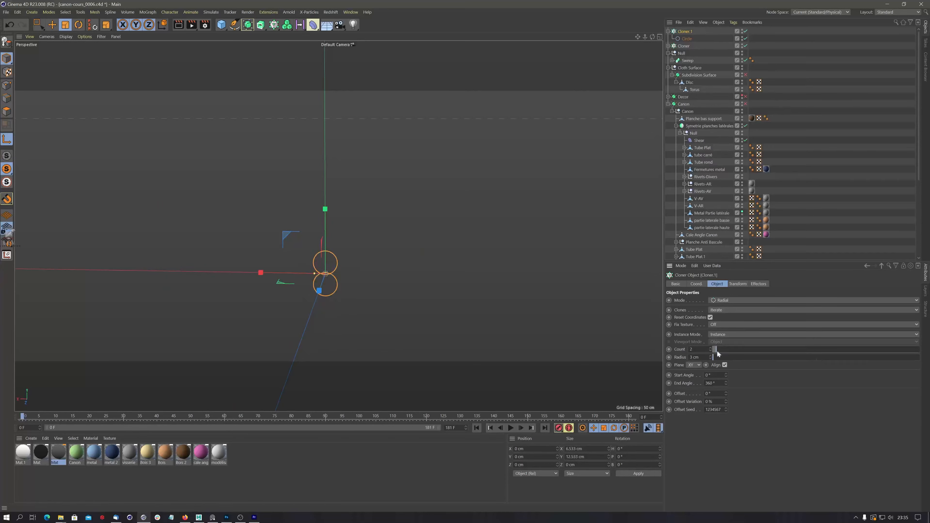
{"action": "left_click", "coordinate": [710, 347]}
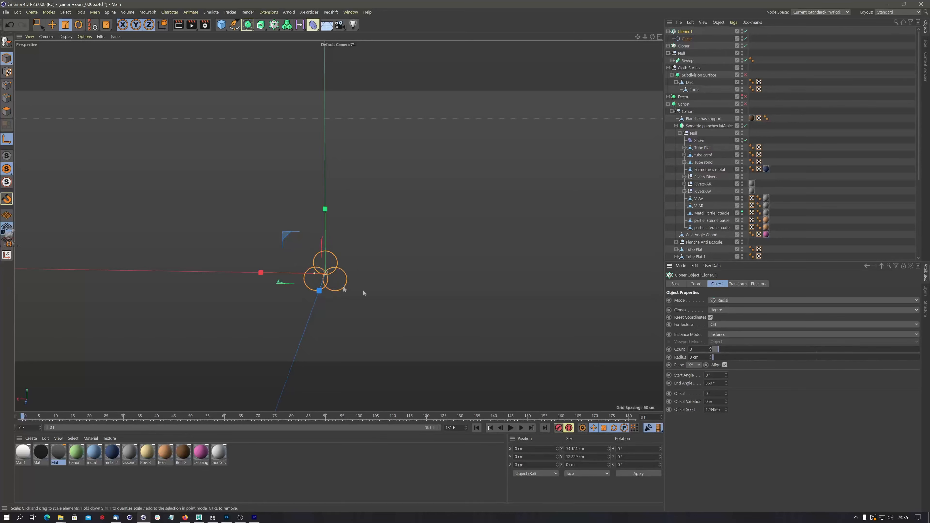
{"action": "scroll", "coordinate": [363, 278], "scroll_direction": "up", "scroll_amount": 3}
{"action": "mouse_move", "coordinate": [366, 267]}
{"action": "left_mouse_down", "text": "alt"}
{"action": "mouse_move", "coordinate": [315, 251]}
{"action": "mouse_move", "coordinate": [390, 226]}
{"action": "mouse_move", "coordinate": [270, 230]}
{"action": "mouse_move", "coordinate": [360, 251]}
{"action": "left_mouse_up", "text": "alt"}
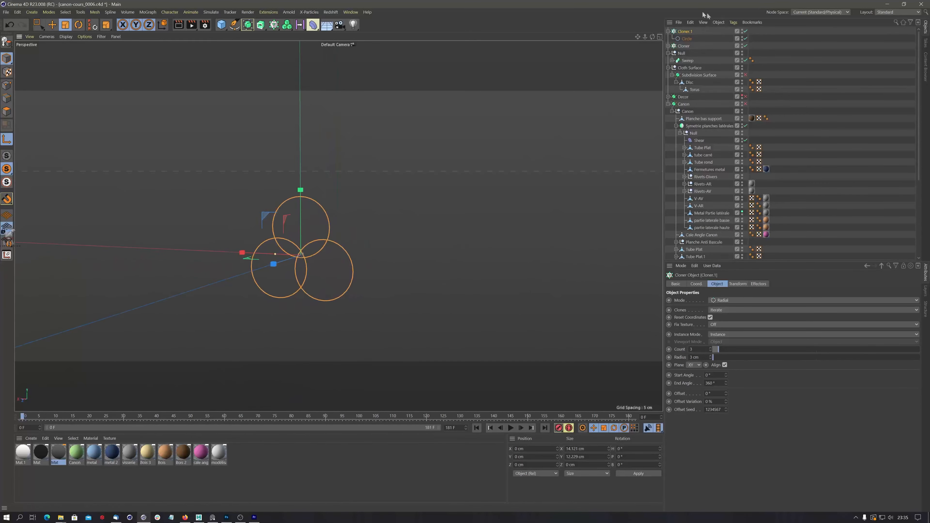
- Place the circle cloner inside a Spline Mask to merge the three circles into one trefoil outline
{"action": "left_click", "coordinate": [668, 32]}
{"action": "left_click", "coordinate": [669, 32]}
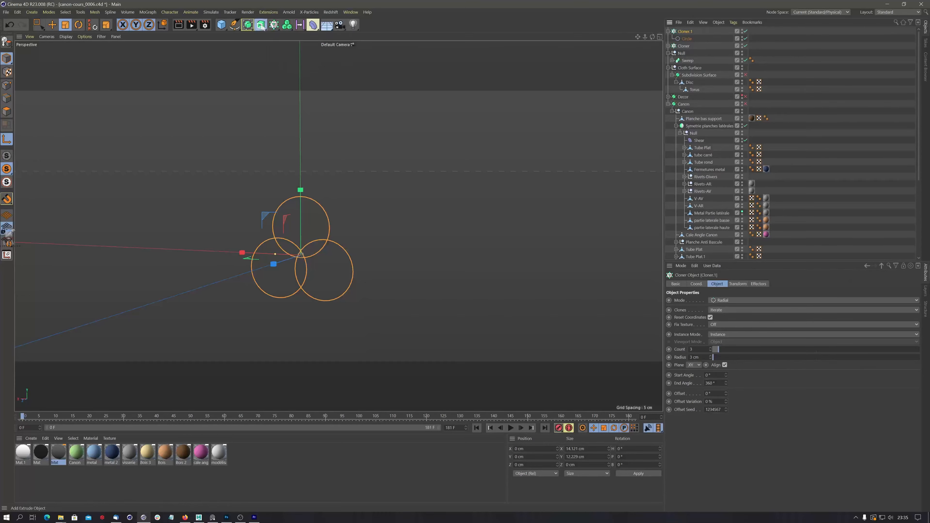
{"action": "left_click_drag", "start_coordinate": [262, 26], "coordinate": [333, 34]}
{"action": "mouse_move", "coordinate": [313, 221]}
{"action": "left_mouse_down", "text": "alt"}
{"action": "mouse_move", "coordinate": [368, 216]}
{"action": "mouse_move", "coordinate": [304, 225]}
{"action": "left_mouse_up", "text": "alt"}
{"action": "scroll", "coordinate": [304, 224], "scroll_direction": "down", "scroll_amount": 2}
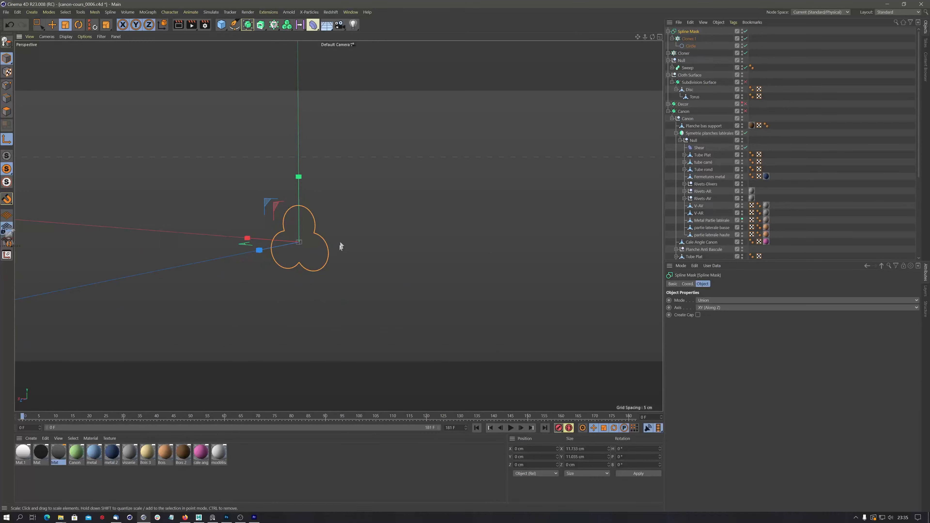
- Make the circle, its cloner and the Spline Mask editable one after the other to get a single spline
{"action": "left_click", "coordinate": [689, 47]}
{"action": "scroll", "coordinate": [328, 218], "scroll_direction": "up", "scroll_amount": 2}
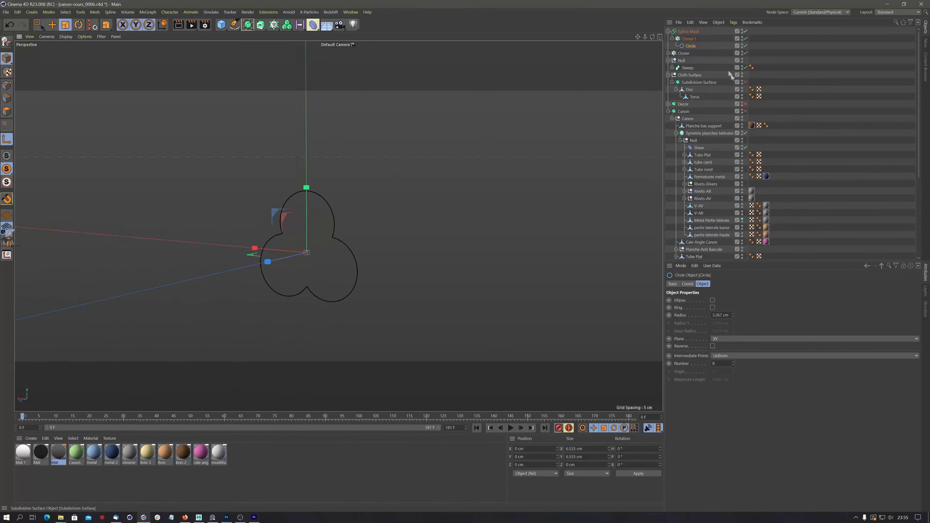
{"action": "key", "text": "c"}
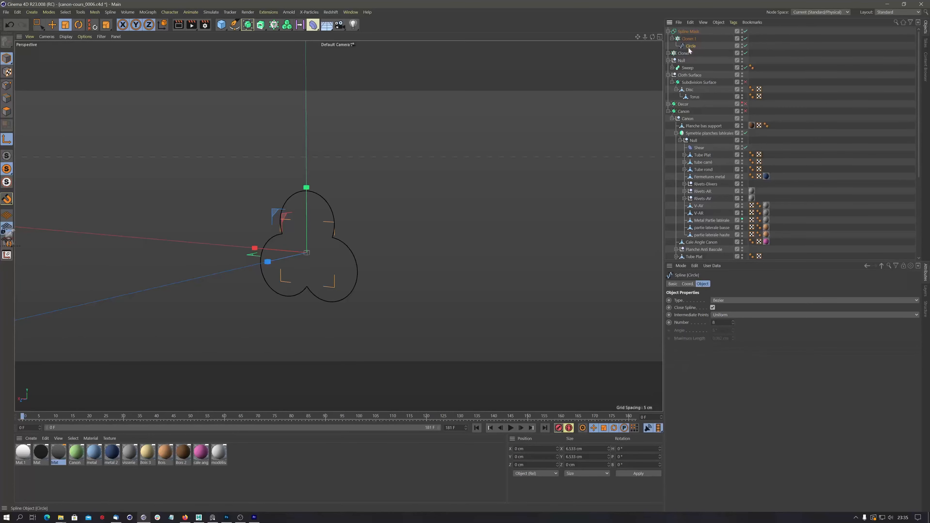
{"action": "left_click", "coordinate": [689, 39]}
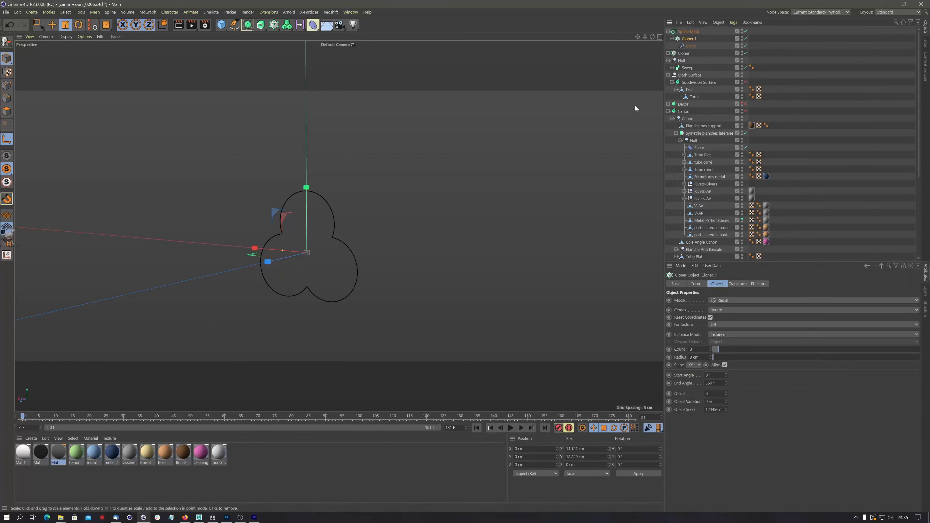
{"action": "key", "text": "c"}
{"action": "left_click", "coordinate": [688, 31]}
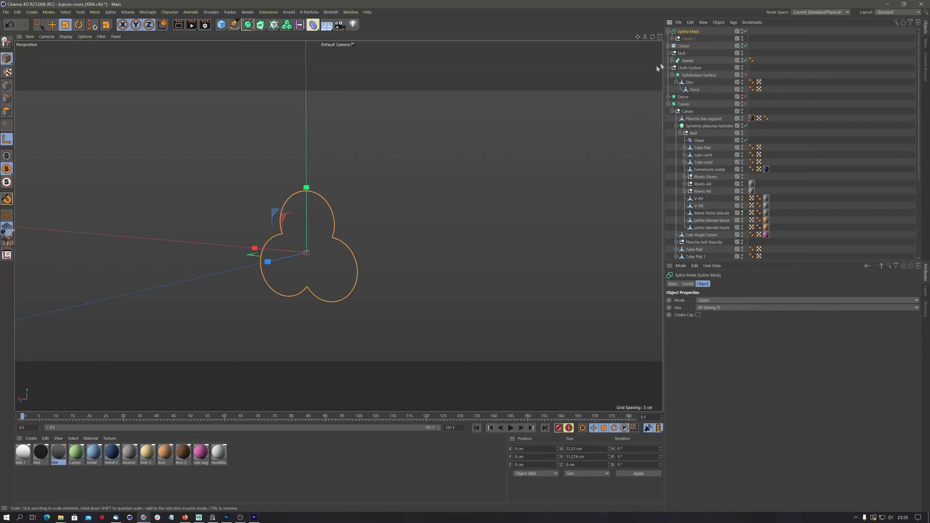
{"action": "key", "text": "c"}
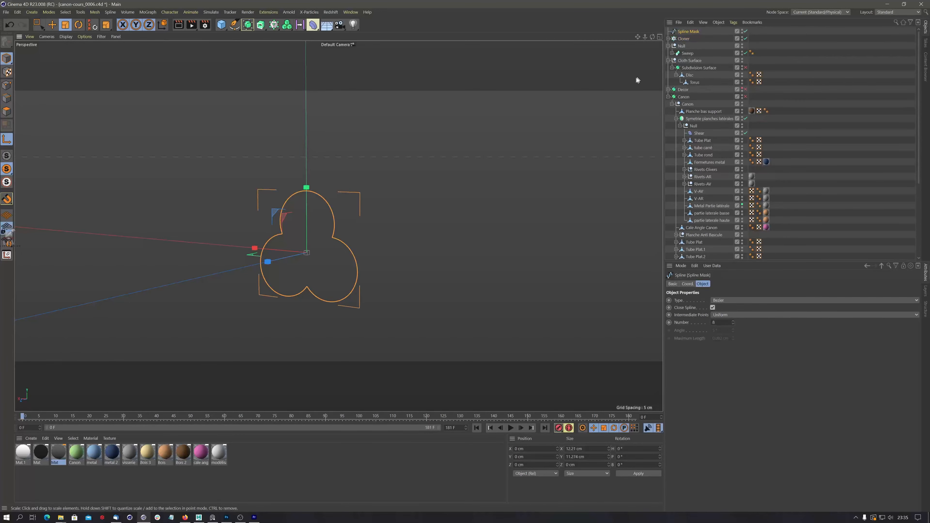
- Inspect the converted trefoil spline in point mode and undo its conversion back to the parametric circle setup
{"action": "left_click", "coordinate": [6, 85]}
{"action": "scroll", "coordinate": [344, 219], "scroll_direction": "up", "scroll_amount": 2}
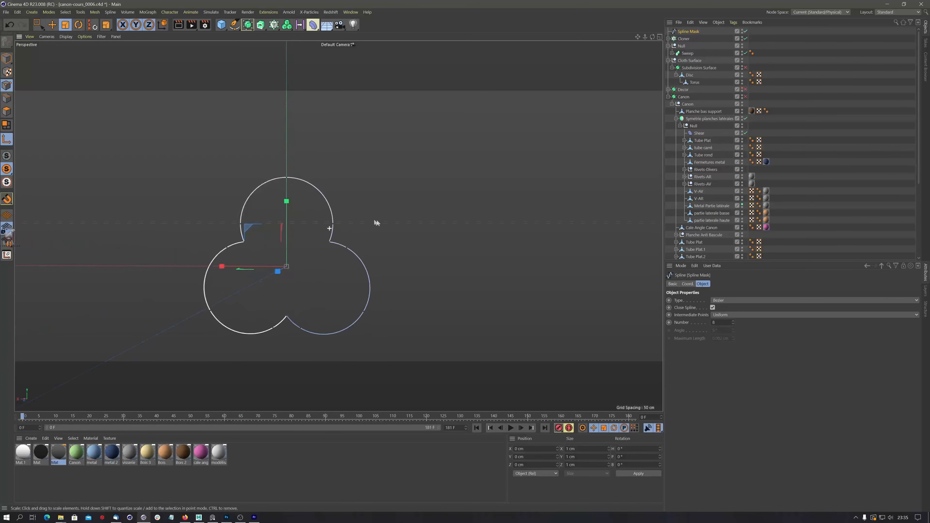
{"action": "scroll", "coordinate": [342, 228], "scroll_direction": "down", "scroll_amount": 2}
{"action": "scroll", "coordinate": [343, 228], "scroll_direction": "up", "scroll_amount": 2}
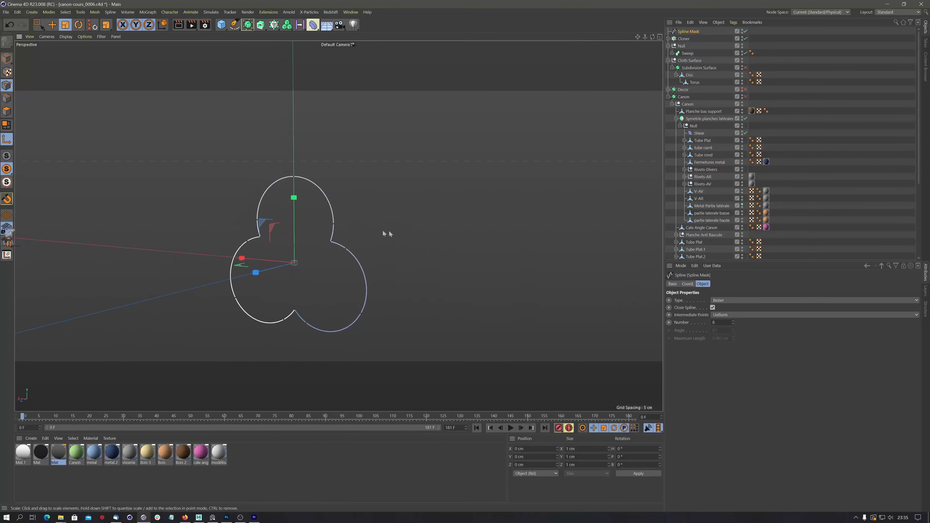
{"action": "scroll", "coordinate": [343, 231], "scroll_direction": "down", "scroll_amount": 2}
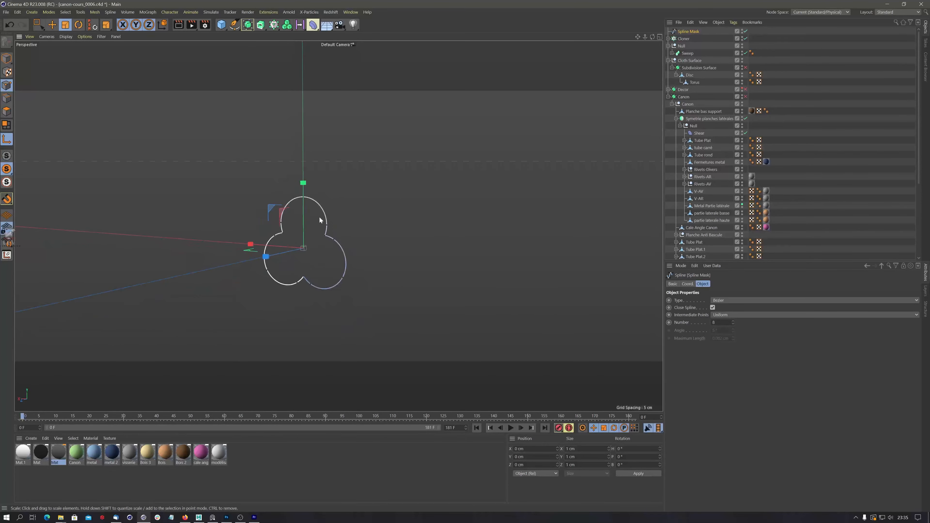
{"action": "left_click", "coordinate": [319, 218]}
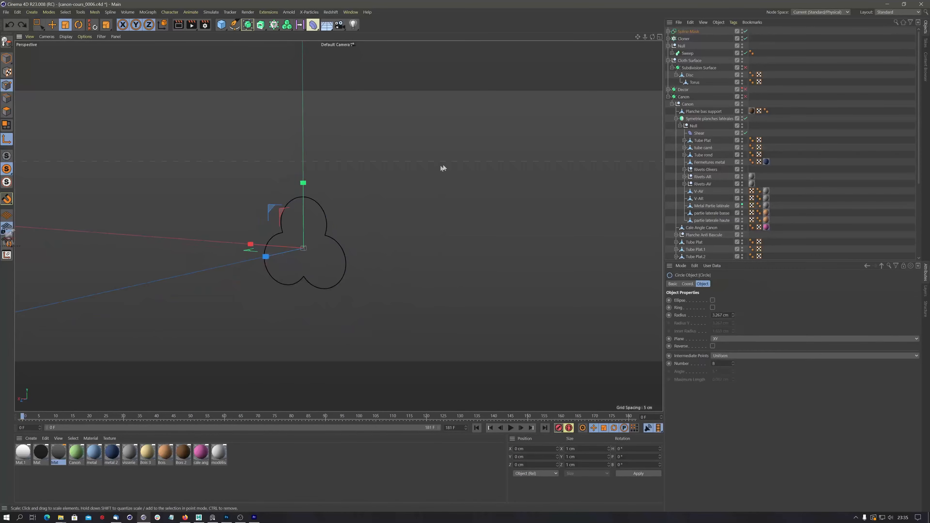
- Set the cloned circle's intermediate points to Adaptive with an angle of 30°
{"action": "left_click", "coordinate": [668, 31]}
{"action": "left_click", "coordinate": [672, 38]}
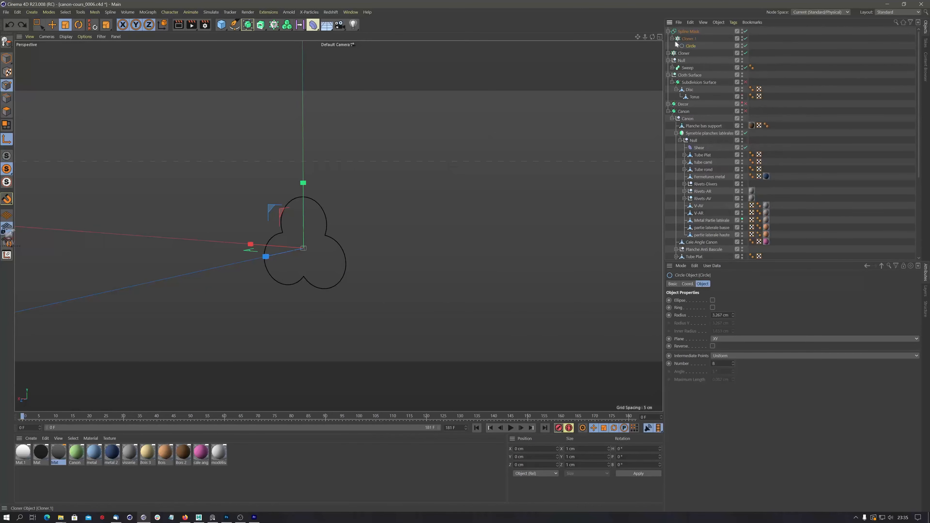
{"action": "left_click", "coordinate": [732, 354]}
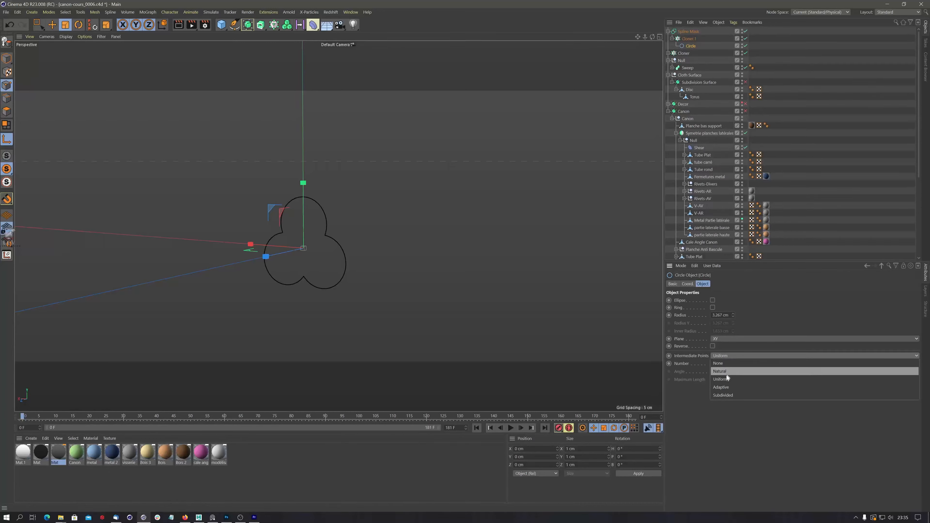
{"action": "left_click", "coordinate": [725, 388]}
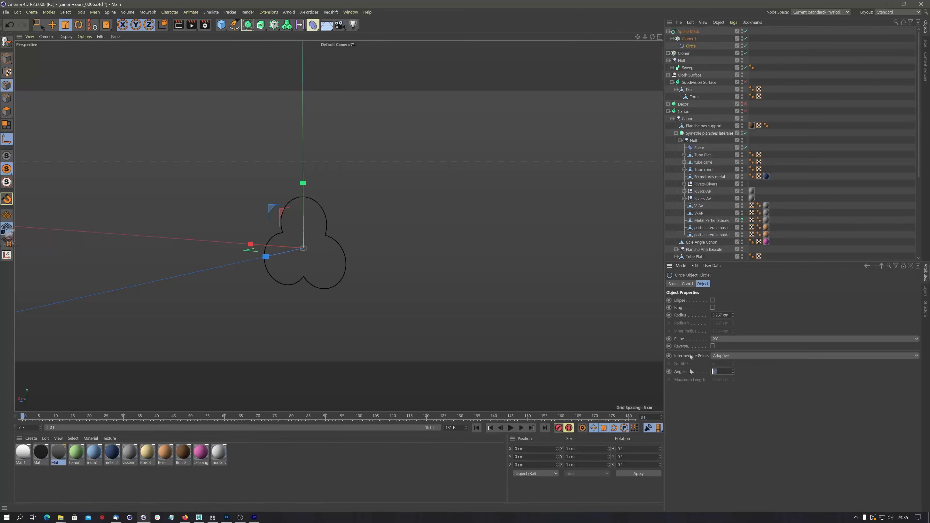
{"action": "key", "text": "Return"}
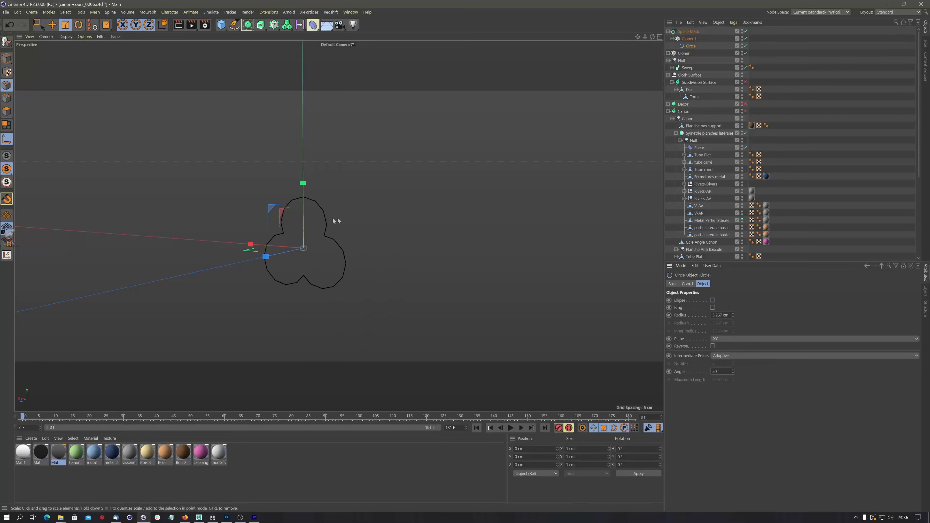
{"action": "scroll", "coordinate": [331, 221], "scroll_direction": "up", "scroll_amount": 4}
{"action": "mouse_move", "coordinate": [326, 227]}
{"action": "left_mouse_down", "text": "alt"}
{"action": "mouse_move", "coordinate": [336, 232]}
{"action": "mouse_move", "coordinate": [250, 251]}
{"action": "left_mouse_up", "text": "alt"}
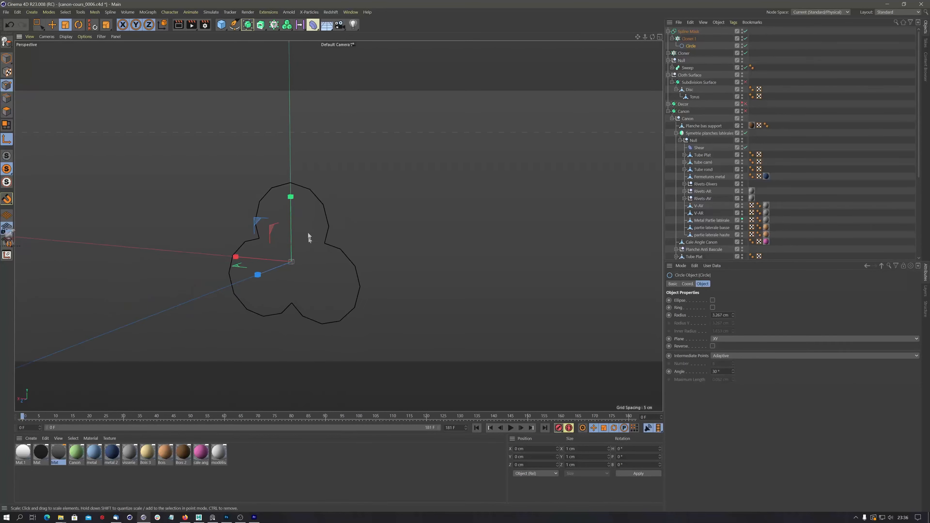
- Convert the adaptive circle, its cloner and the Spline Mask to editable objects, producing a single trefoil spline
{"action": "left_click", "coordinate": [691, 52]}
{"action": "left_click", "coordinate": [694, 47]}
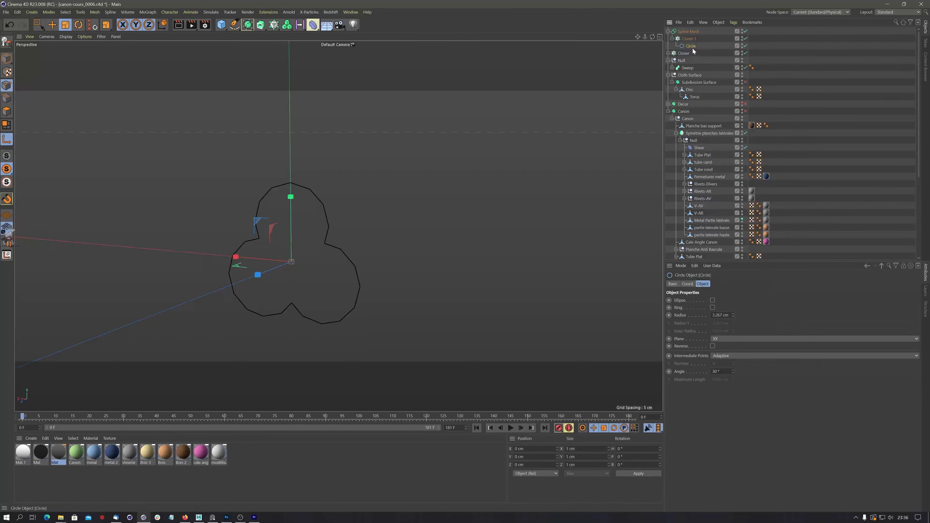
{"action": "left_click", "coordinate": [690, 39]}
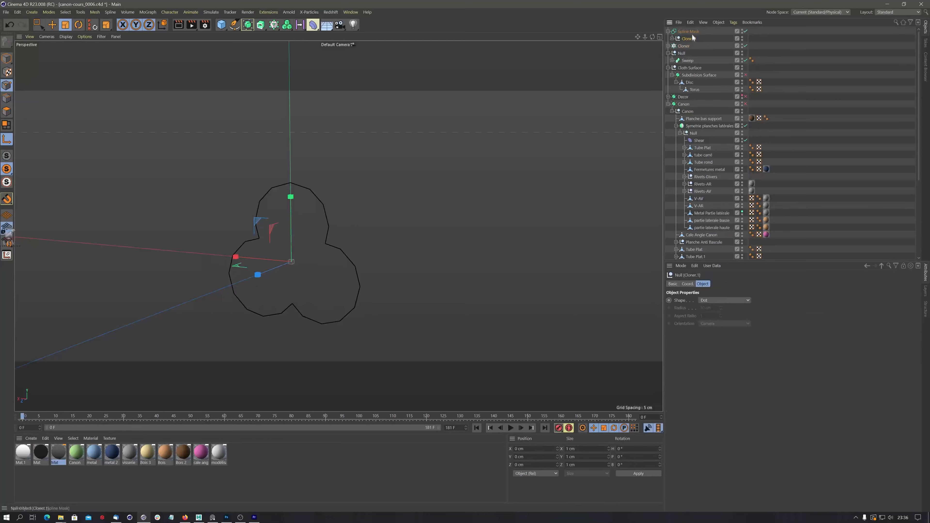
{"action": "left_click", "coordinate": [691, 31]}
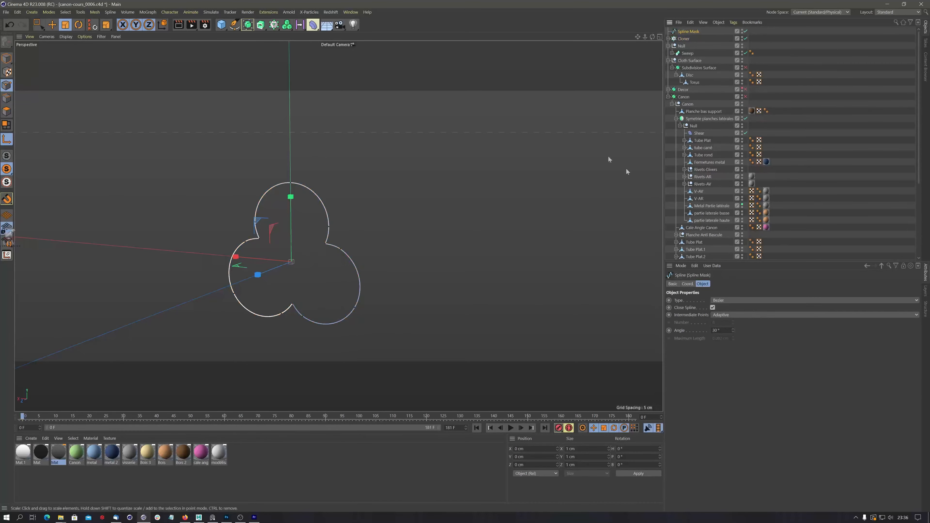
- Draw an open, wavy five-point Bezier path with the Spline Pen, running past the trefoil profile
{"action": "left_click_drag", "start_coordinate": [348, 198], "coordinate": [321, 221], "text": "alt"}
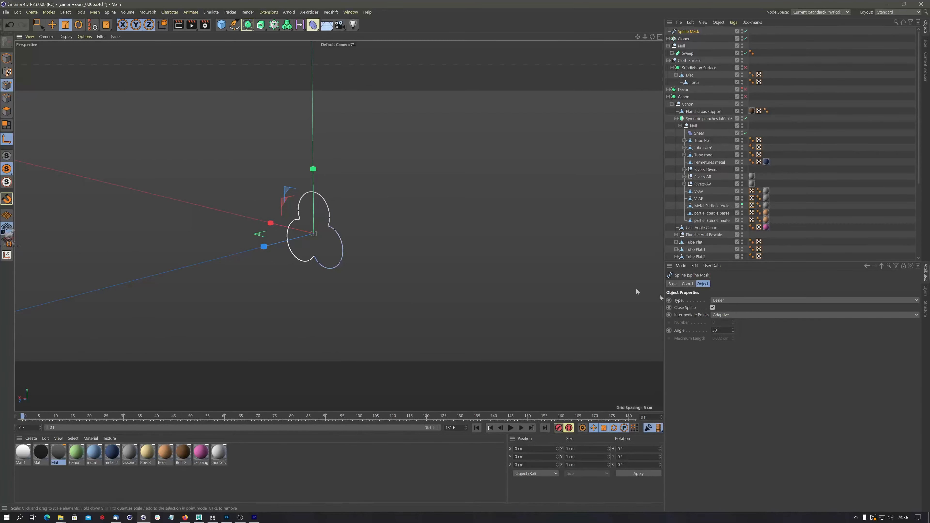
{"action": "scroll", "coordinate": [373, 220], "scroll_direction": "down", "scroll_amount": 5}
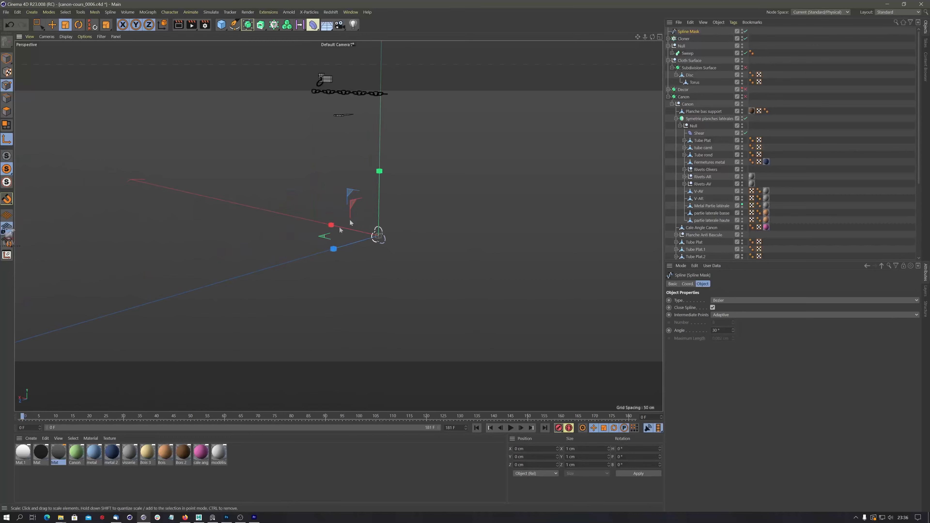
{"action": "left_click_drag", "start_coordinate": [260, 281], "coordinate": [198, 254], "text": "alt"}
{"action": "left_click", "coordinate": [233, 26]}
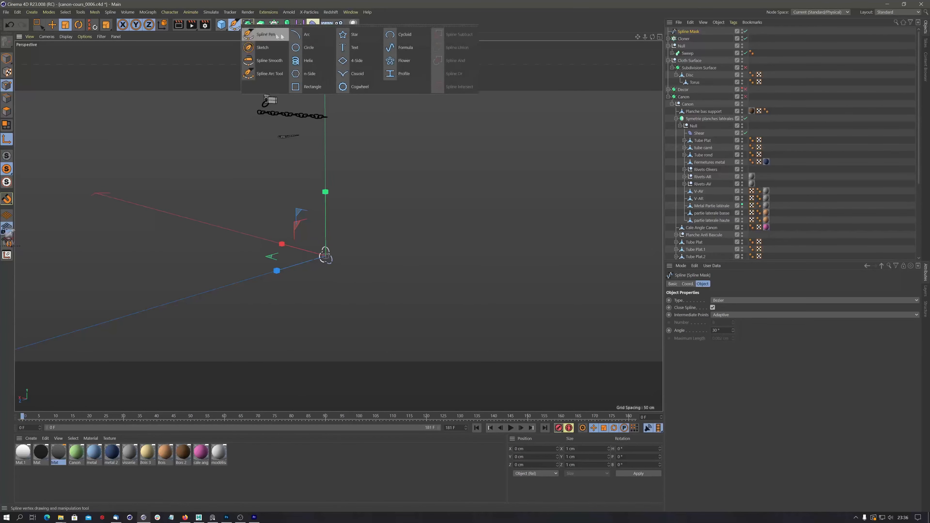
{"action": "left_click", "coordinate": [262, 35]}
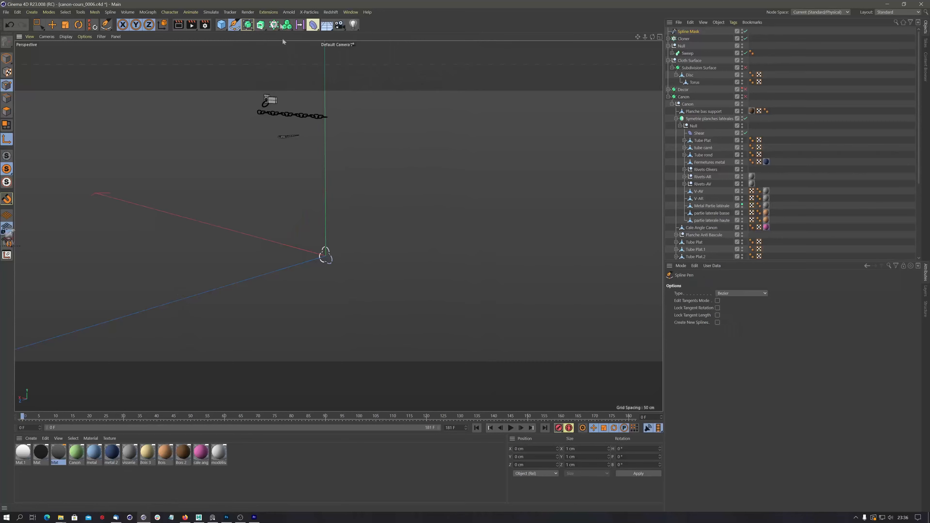
{"action": "left_click", "coordinate": [197, 271]}
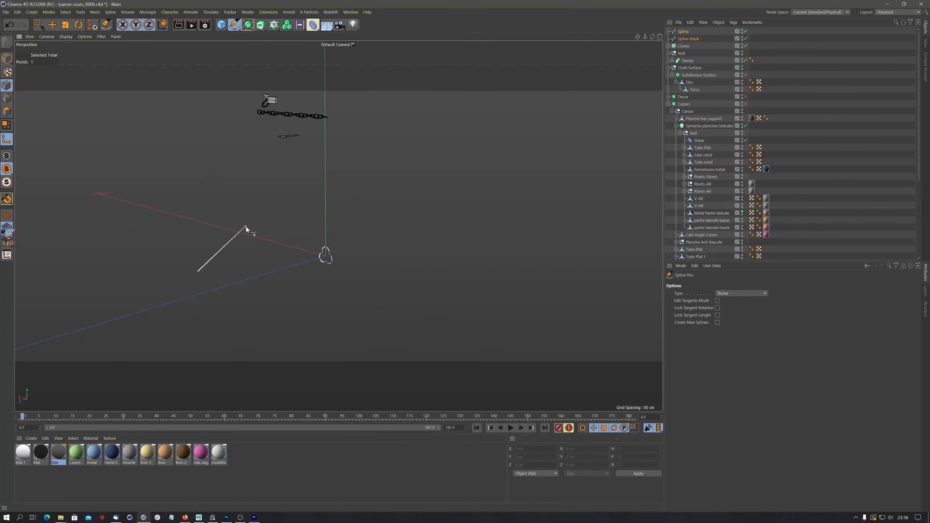
{"action": "left_click_drag", "start_coordinate": [304, 217], "coordinate": [333, 218]}
{"action": "left_click", "coordinate": [381, 211]}
{"action": "left_click_drag", "start_coordinate": [417, 170], "coordinate": [433, 170]}
{"action": "key", "text": "Escape"}
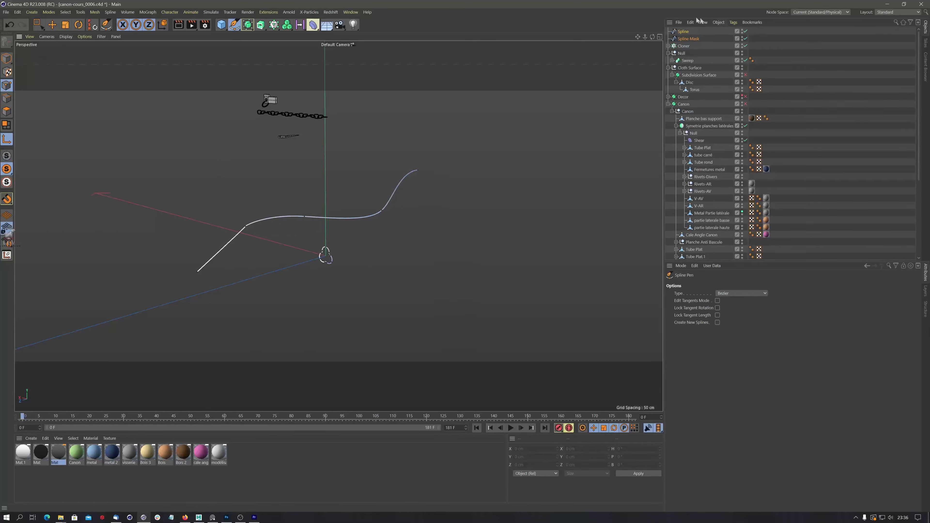
- Create a Sweep object from the trefoil Spline Mask profile and the wavy path spline, ordering the profile above the path
{"action": "left_click", "coordinate": [248, 25]}
{"action": "left_click", "coordinate": [260, 26]}
{"action": "left_click", "coordinate": [288, 73]}
{"action": "left_click", "coordinate": [685, 39]}
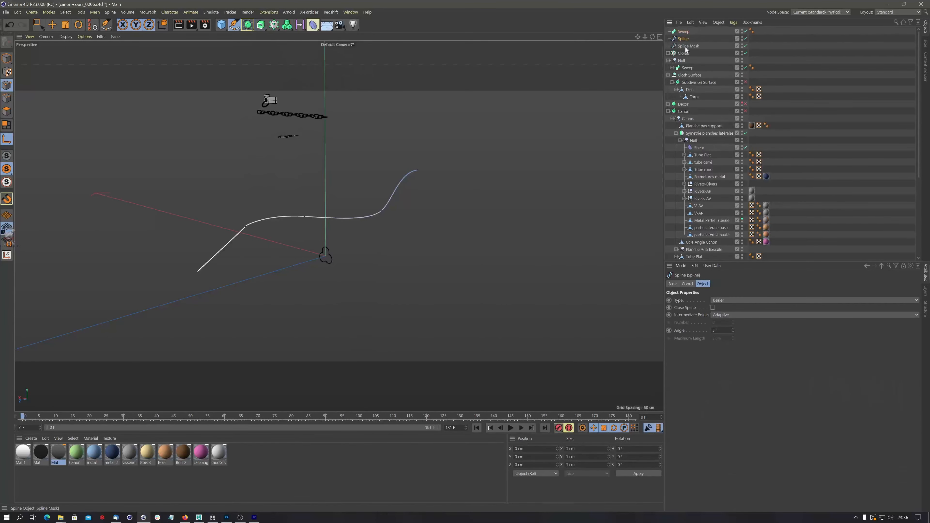
{"action": "mouse_move", "coordinate": [686, 47]}
{"action": "left_mouse_down"}
{"action": "mouse_move", "coordinate": [688, 32]}
{"action": "mouse_move", "coordinate": [688, 43]}
{"action": "left_mouse_up"}
{"action": "left_click", "coordinate": [684, 32]}
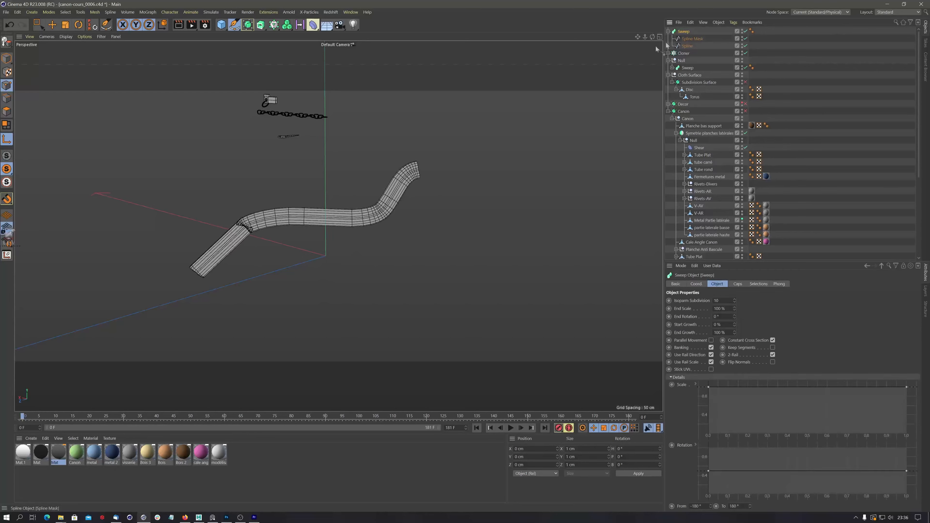
{"action": "left_click_drag", "start_coordinate": [527, 96], "coordinate": [513, 98], "text": "alt"}
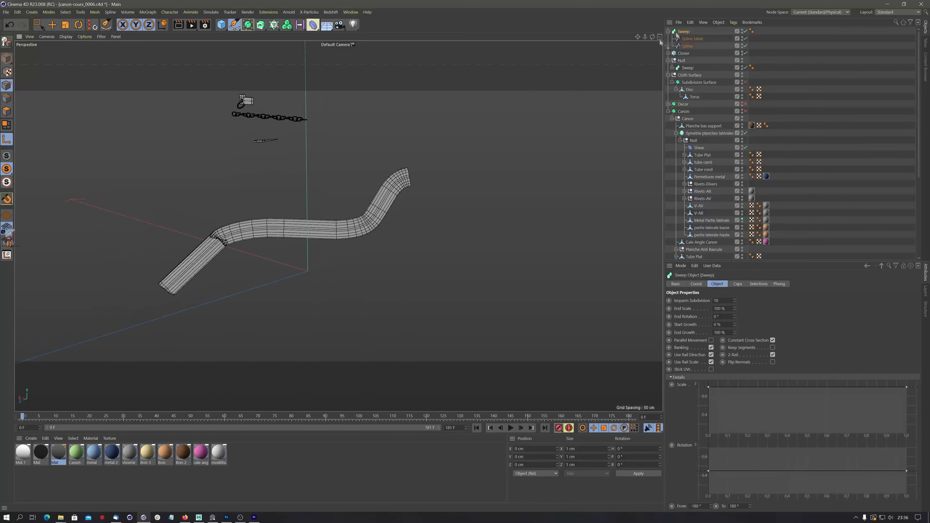
- Rename the sweep's trefoil spline to "profil" and its path spline to "chemin"
{"action": "left_click", "coordinate": [693, 39]}
{"action": "double_click", "coordinate": [694, 38]}
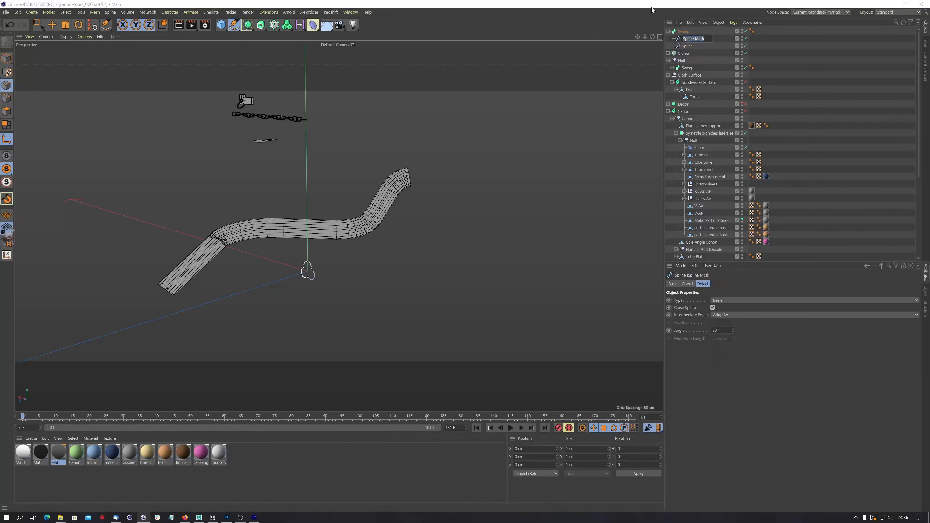
{"action": "type", "text": "profil"}
{"action": "left_click", "coordinate": [689, 47]}
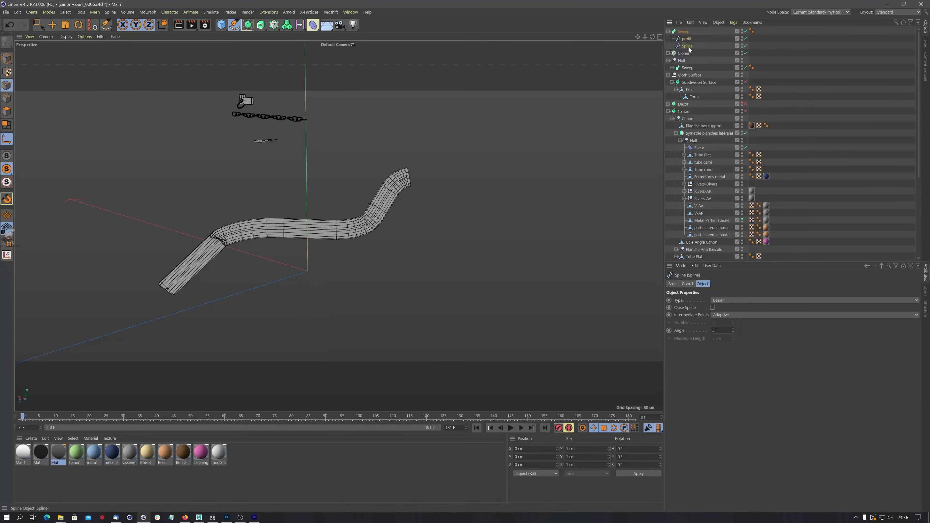
{"action": "double_click", "coordinate": [687, 46]}
{"action": "type", "text": "chemin"}
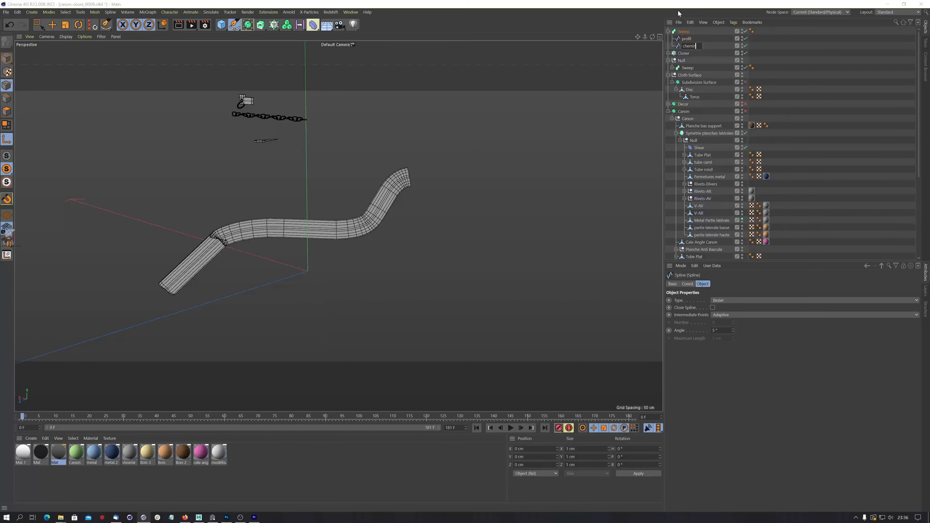
{"action": "key", "text": "Return"}
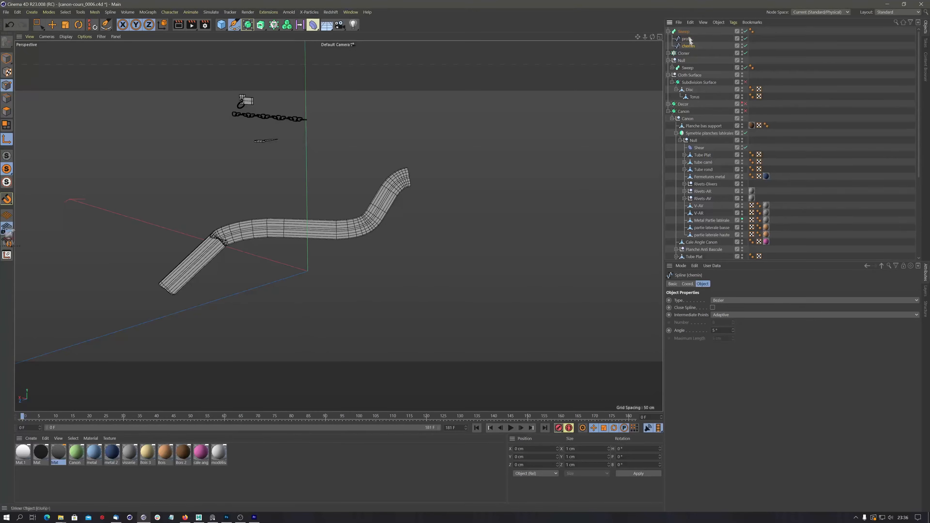
{"action": "double_click", "coordinate": [685, 32]}
{"action": "key", "text": "Return"}
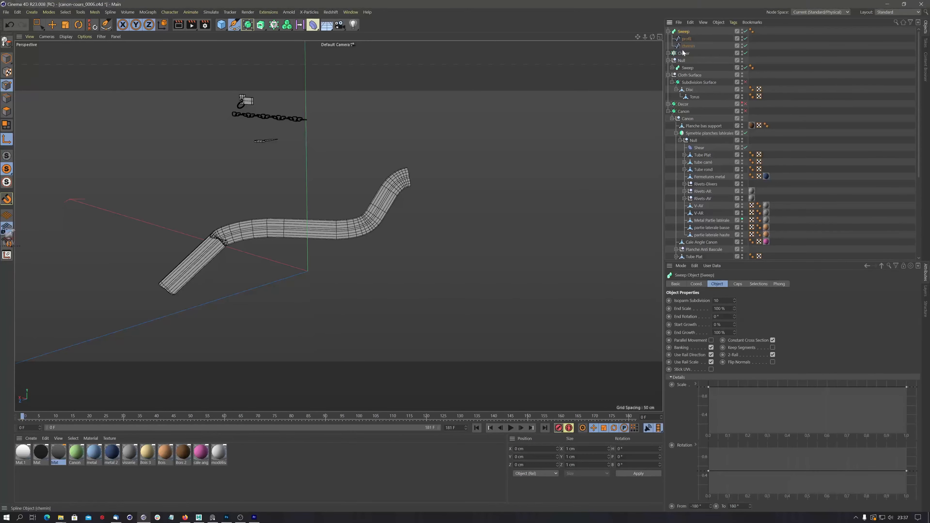
- Set the chemin path spline's intermediate points to Uniform and examine the sweep's mesh up close
{"action": "left_click", "coordinate": [689, 47]}
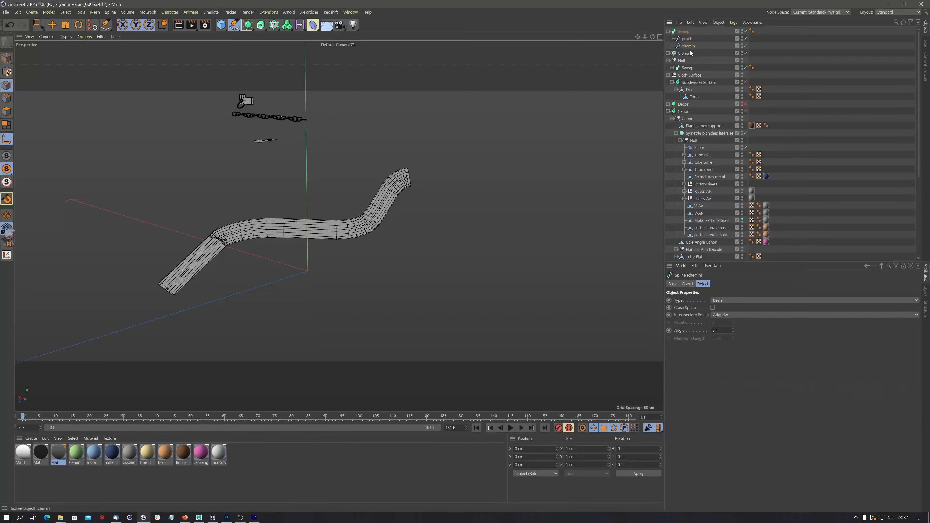
{"action": "left_click", "coordinate": [727, 314]}
{"action": "left_click", "coordinate": [729, 338]}
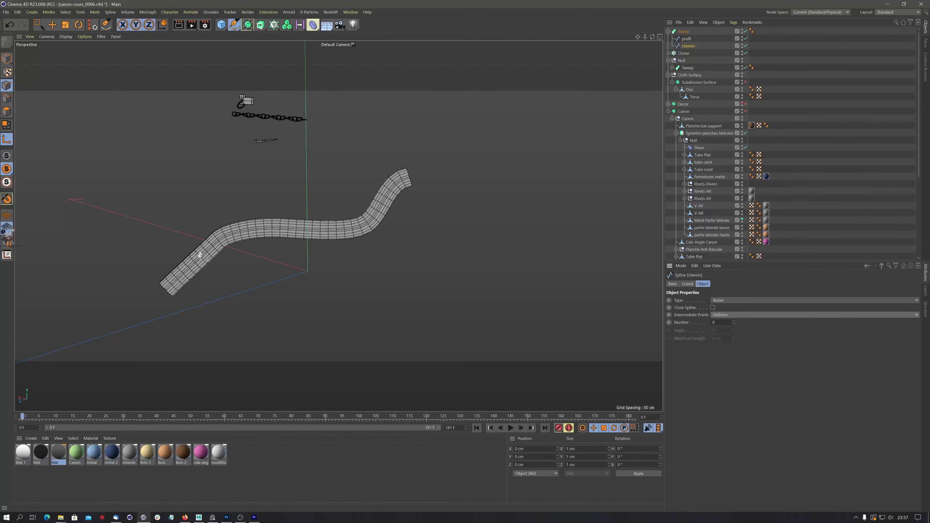
{"action": "left_click_drag", "start_coordinate": [201, 256], "coordinate": [201, 303], "text": "alt"}
{"action": "scroll", "coordinate": [201, 259], "scroll_direction": "up", "scroll_amount": 5}
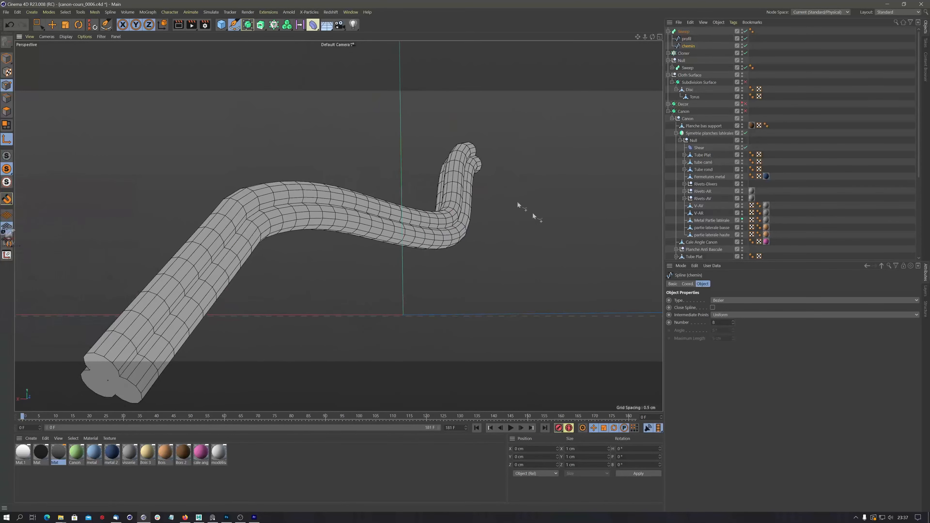
- Scale down the profil trefoil spline to make the swept shape thinner
{"action": "left_click", "coordinate": [686, 39]}
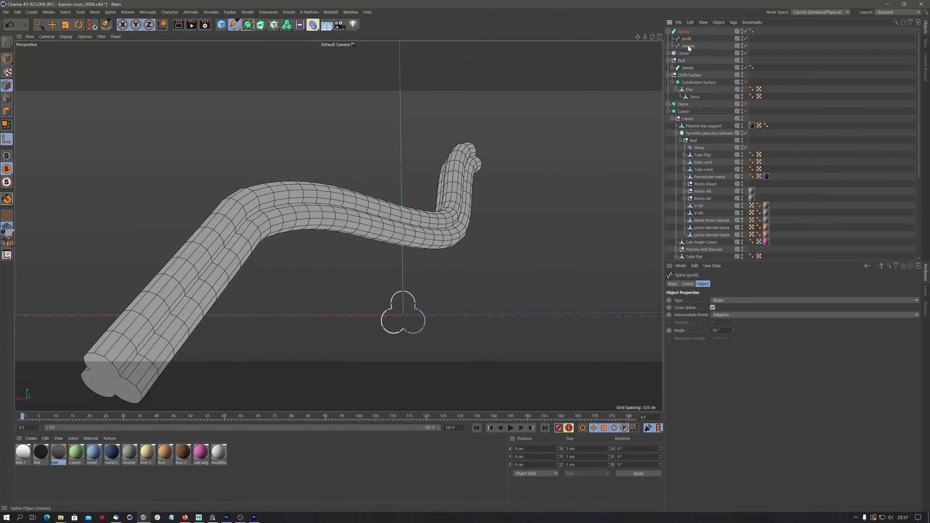
{"action": "left_click", "coordinate": [65, 24]}
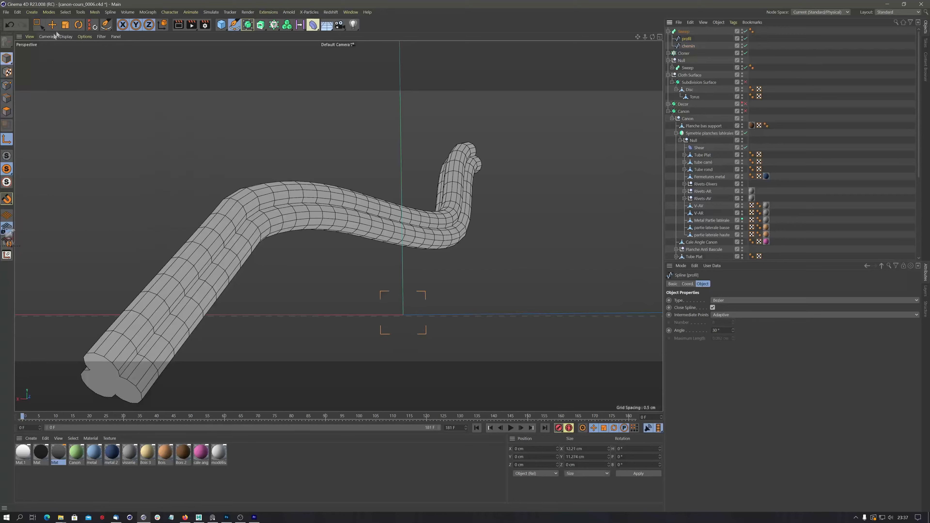
{"action": "left_click_drag", "start_coordinate": [498, 232], "coordinate": [347, 350]}
- Change the chemin path spline's type to B-Spline and select the control point at its lower bend with Rectangle Selection
{"action": "left_click", "coordinate": [688, 46]}
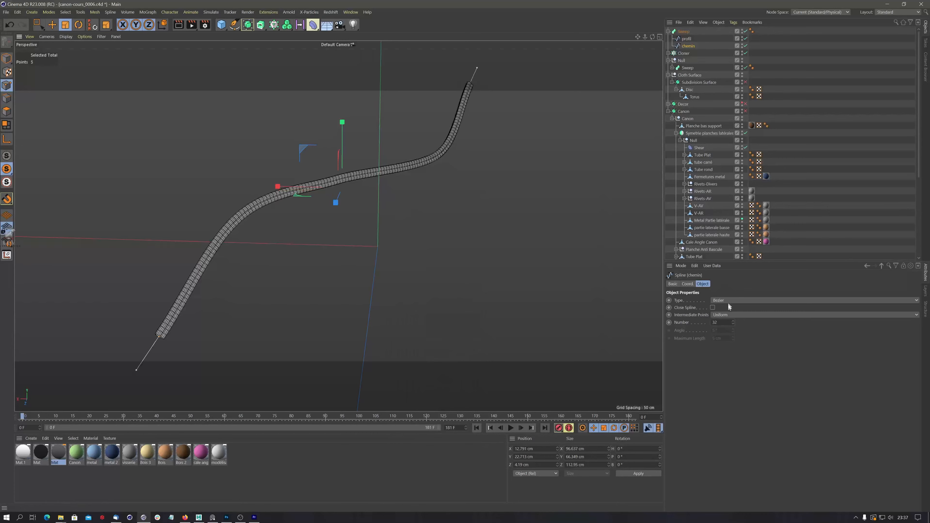
{"action": "left_click", "coordinate": [730, 301]}
{"action": "left_click", "coordinate": [724, 331]}
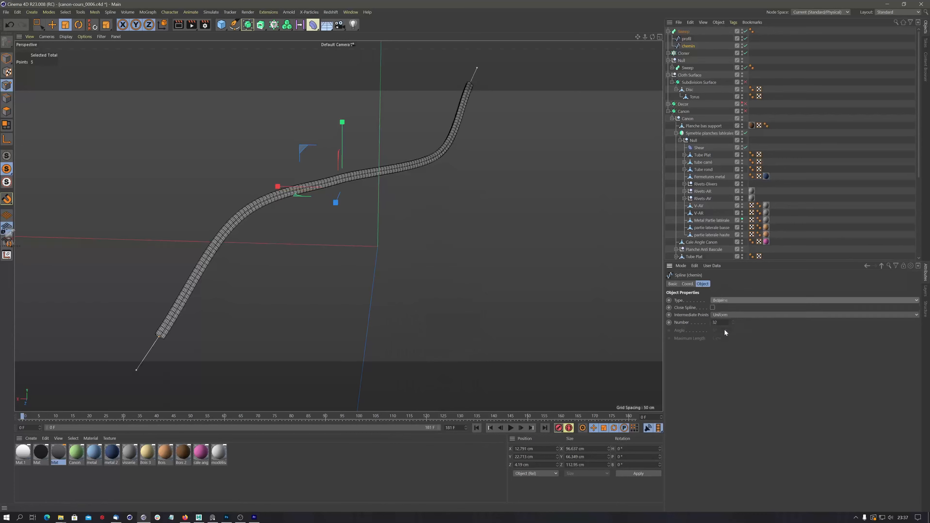
{"action": "left_click_drag", "start_coordinate": [312, 196], "coordinate": [279, 248]}
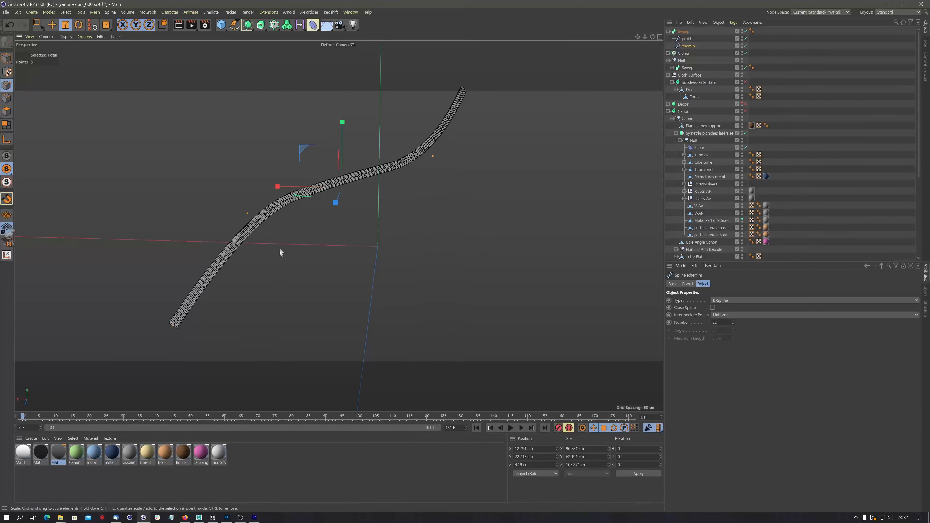
{"action": "left_click", "coordinate": [41, 23]}
{"action": "left_click", "coordinate": [63, 46]}
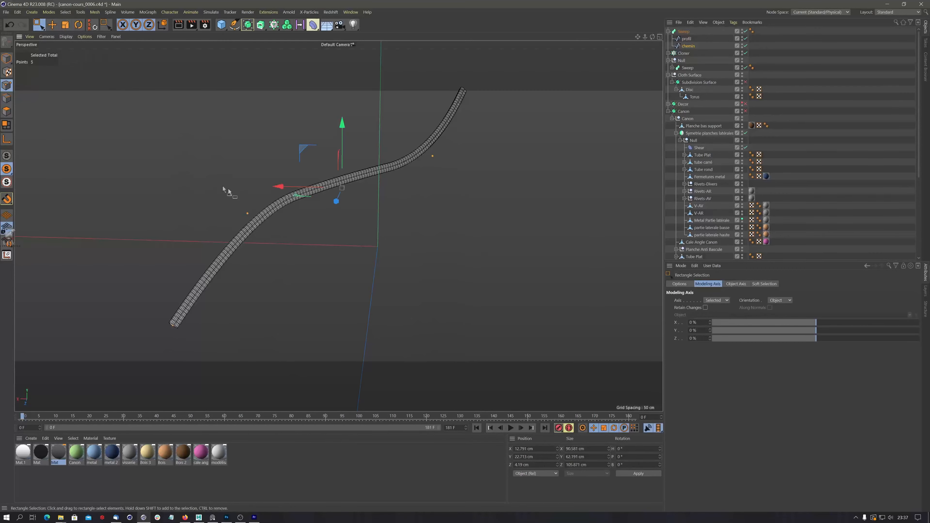
{"action": "left_click_drag", "start_coordinate": [227, 189], "coordinate": [271, 244]}
{"action": "left_click_drag", "start_coordinate": [194, 208], "coordinate": [243, 250]}
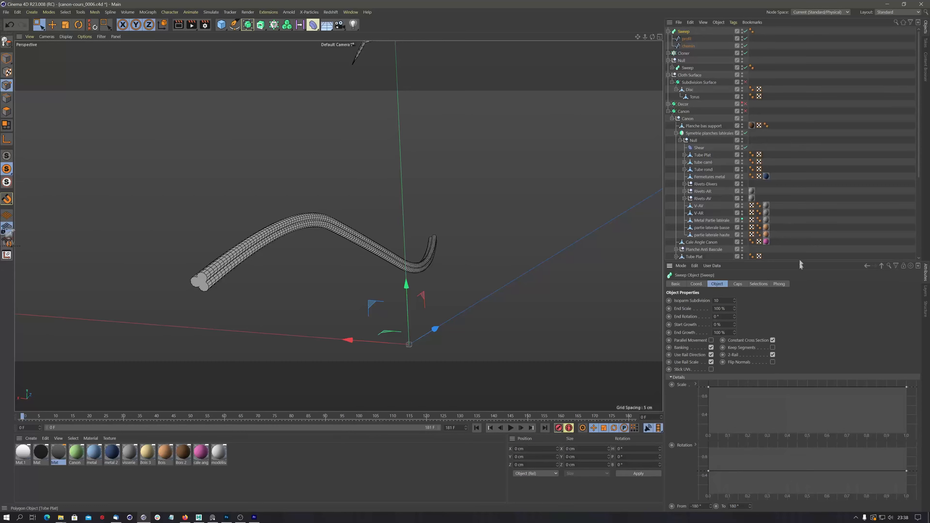
- Set the sweep's upper rotation limit to 3600° and slope its Rotation curve from the minimum at the start to the maximum at the end
{"action": "left_click_drag", "start_coordinate": [800, 261], "coordinate": [800, 130]}
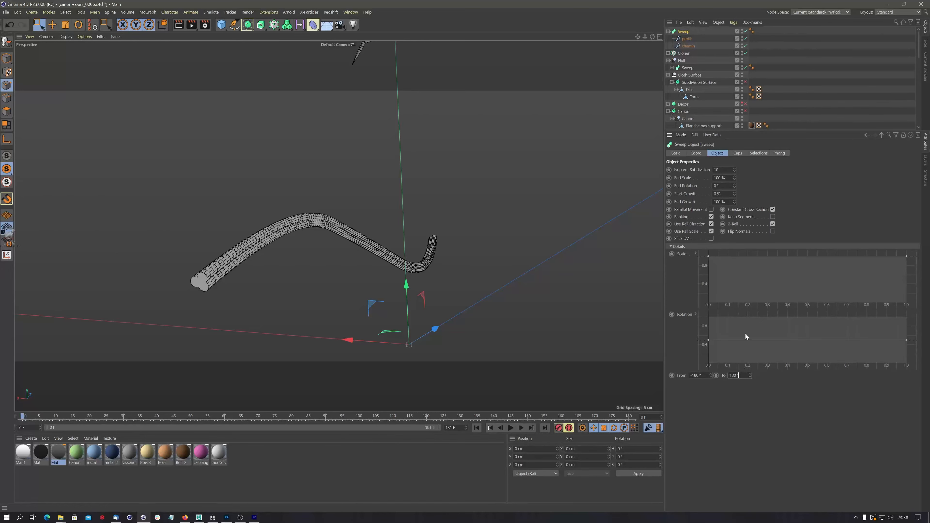
{"action": "type", "text": "*20"}
{"action": "key", "text": "Return"}
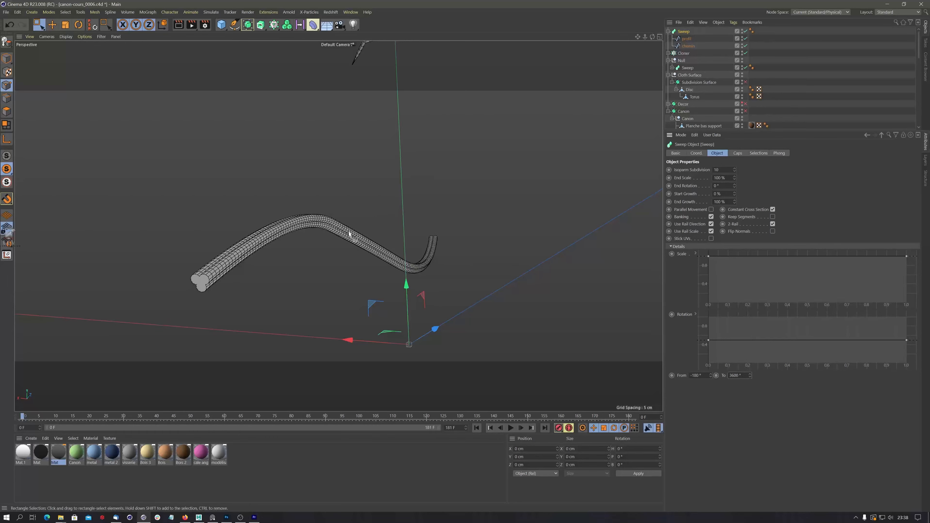
{"action": "mouse_move", "coordinate": [349, 234]}
{"action": "left_mouse_down", "text": "alt"}
{"action": "mouse_move", "coordinate": [336, 262]}
{"action": "mouse_move", "coordinate": [350, 235]}
{"action": "left_mouse_up", "text": "alt"}
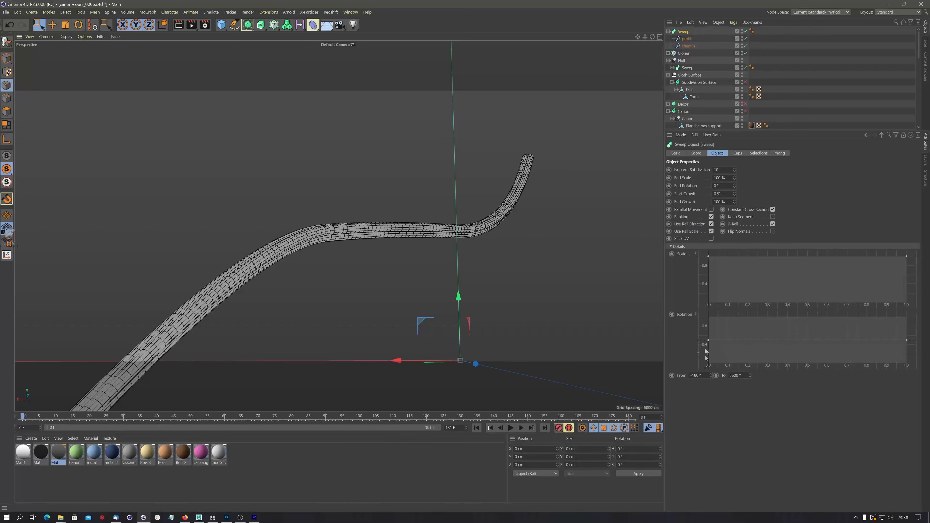
{"action": "left_click_drag", "start_coordinate": [907, 342], "coordinate": [917, 316]}
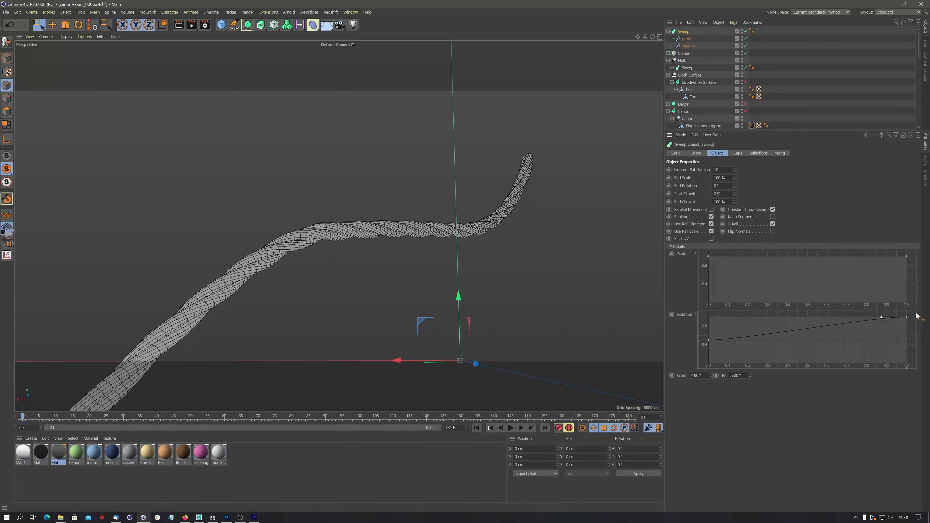
{"action": "left_click_drag", "start_coordinate": [709, 341], "coordinate": [709, 362]}
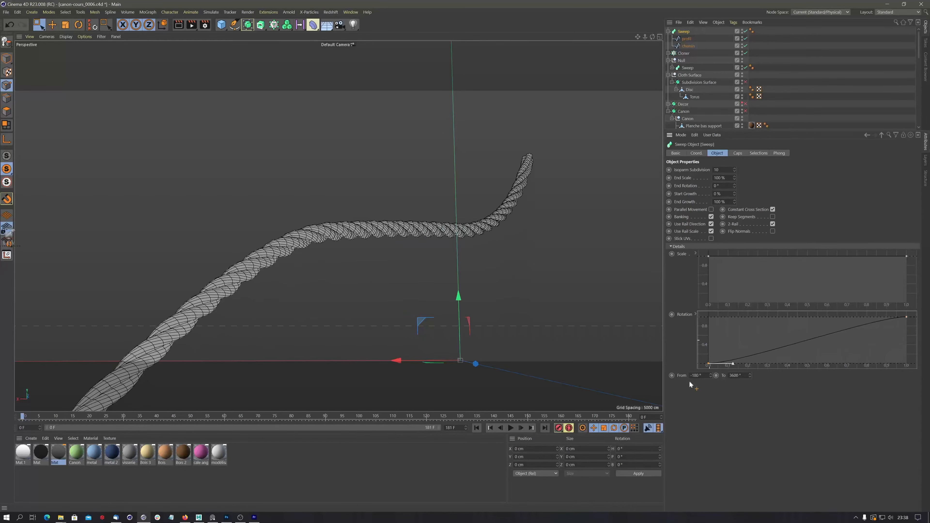
{"action": "scroll", "coordinate": [458, 258], "scroll_direction": "down", "scroll_amount": 3}
{"action": "left_click_drag", "start_coordinate": [415, 244], "coordinate": [289, 269], "text": "alt"}
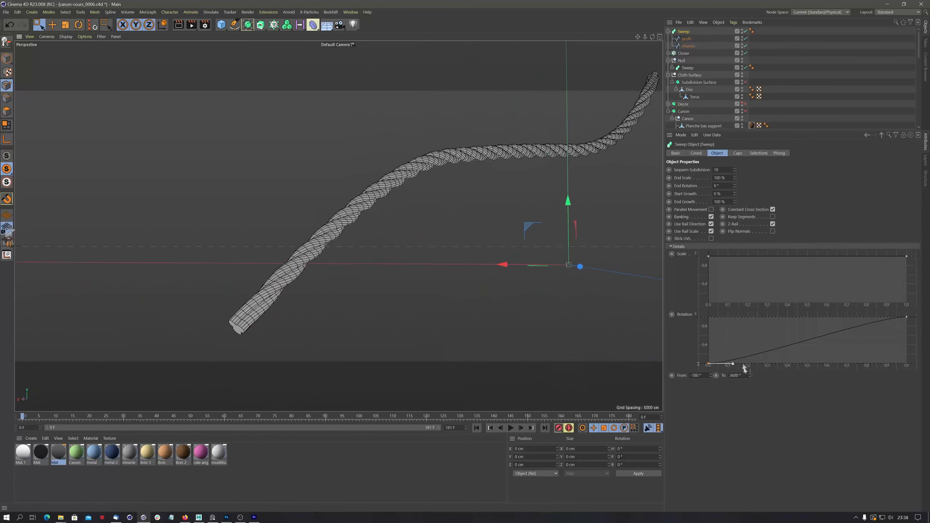
- Set the sweep's upper rotation limit to 5400°
{"action": "left_click", "coordinate": [734, 376]}
{"action": "type", "text": "5400"}
{"action": "key", "text": "Return"}
{"action": "left_click_drag", "start_coordinate": [415, 192], "coordinate": [349, 226], "text": "alt"}
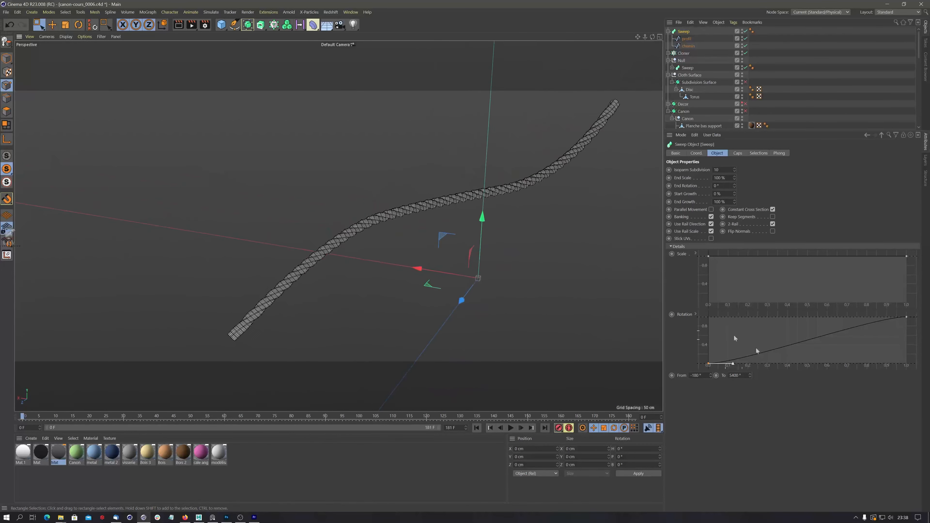
- Set the sweep's upper rotation limit to 4800° and inspect the rope's twist up close
{"action": "left_click_drag", "start_coordinate": [750, 375], "coordinate": [686, 401]}
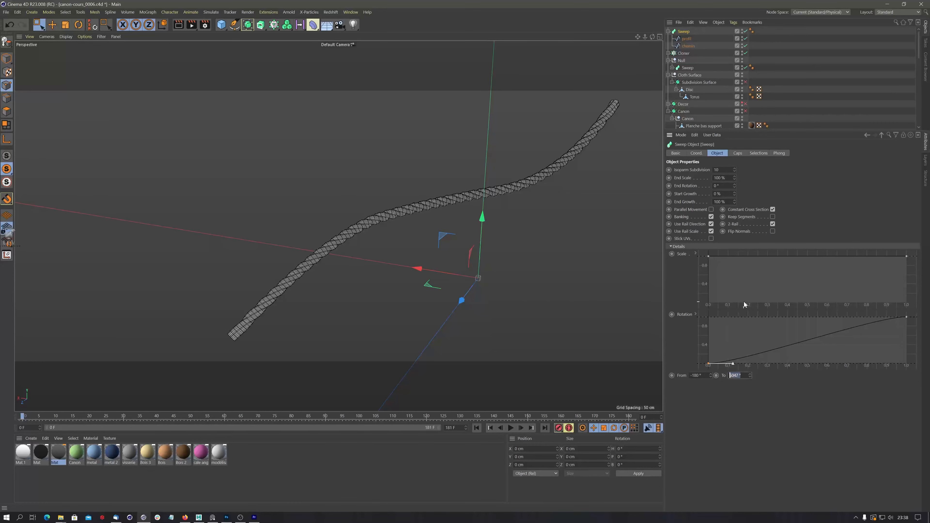
{"action": "type", "text": "4800"}
{"action": "key", "text": "Return"}
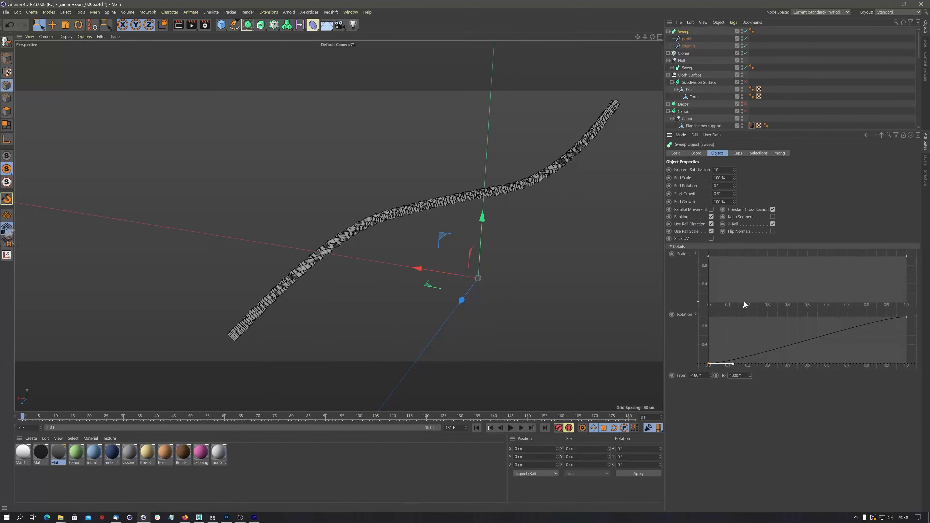
{"action": "scroll", "coordinate": [337, 239], "scroll_direction": "up", "scroll_amount": 10}
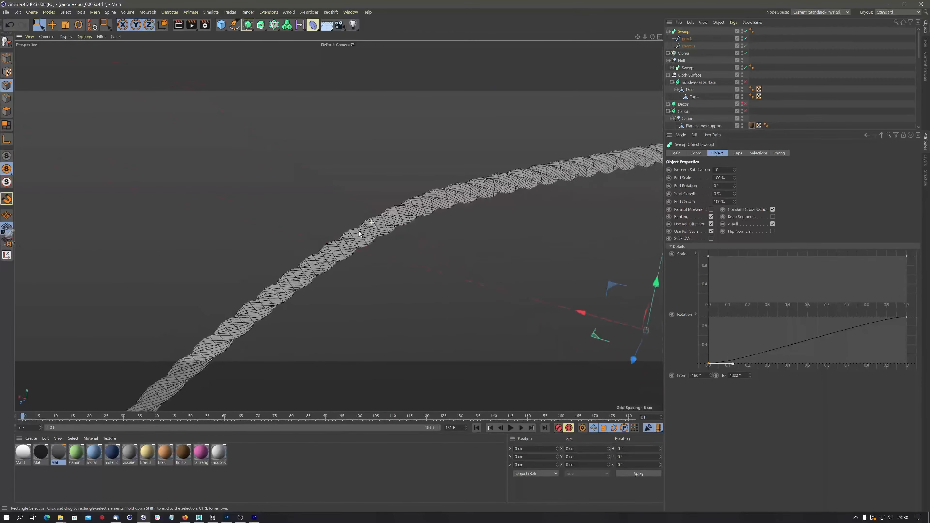
{"action": "scroll", "coordinate": [359, 234], "scroll_direction": "down", "scroll_amount": 15}
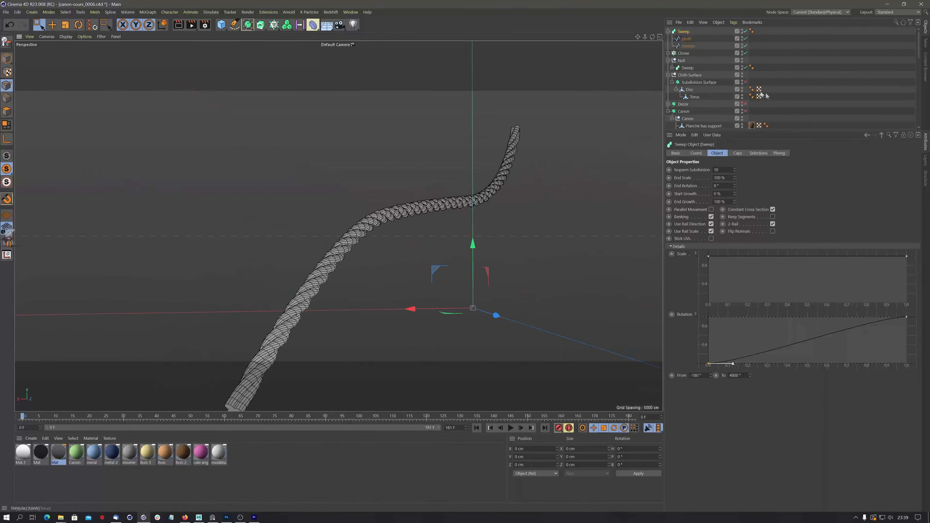
{"action": "scroll", "coordinate": [365, 215], "scroll_direction": "down", "scroll_amount": 5}
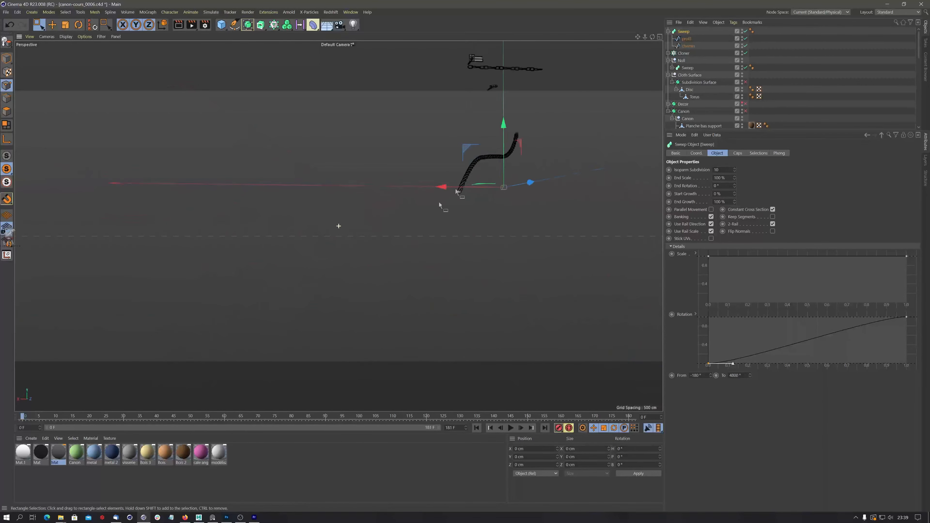
{"action": "middle_click_drag", "start_coordinate": [439, 202], "coordinate": [374, 249], "text": "alt"}
{"action": "middle_click_drag", "start_coordinate": [467, 178], "coordinate": [347, 263], "text": "alt"}
{"action": "mouse_move", "coordinate": [347, 263]}
{"action": "left_mouse_down", "text": "alt"}
{"action": "mouse_move", "coordinate": [349, 323]}
{"action": "mouse_move", "coordinate": [405, 307]}
{"action": "mouse_move", "coordinate": [388, 310]}
{"action": "left_mouse_up", "text": "alt"}
{"action": "left_click", "coordinate": [52, 24]}
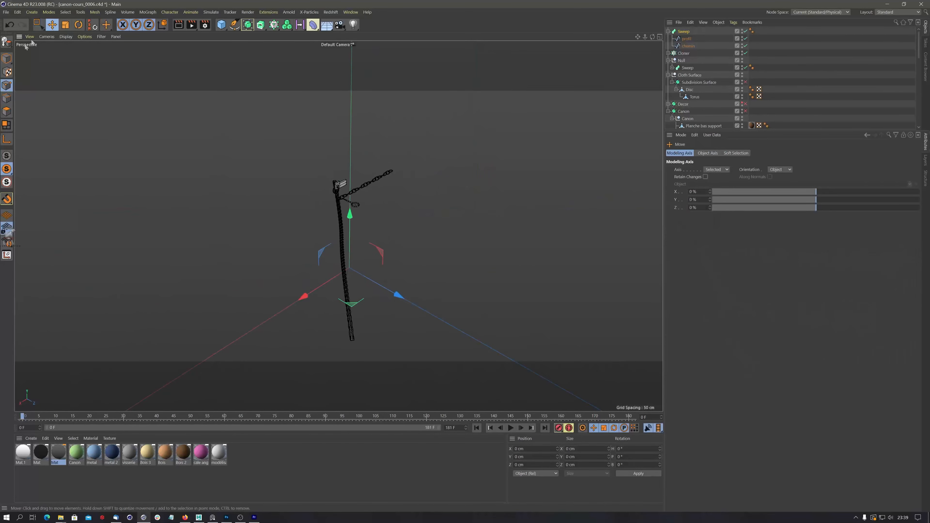
{"action": "left_click", "coordinate": [7, 58]}
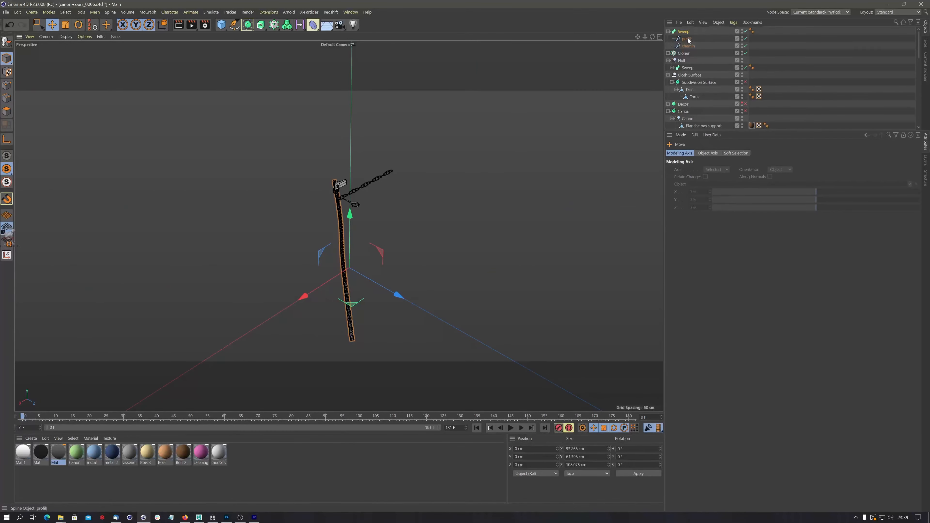
{"action": "left_click", "coordinate": [688, 46]}
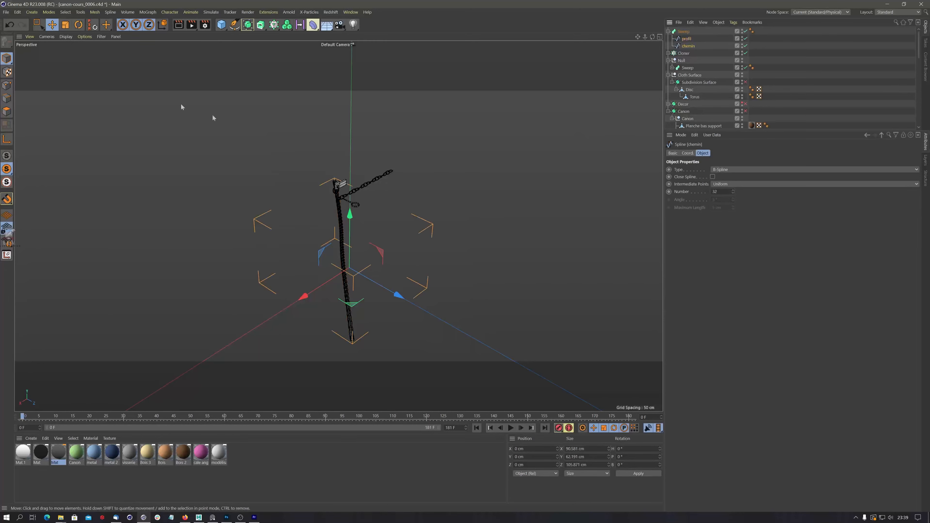
{"action": "left_click_drag", "start_coordinate": [39, 25], "coordinate": [64, 36]}
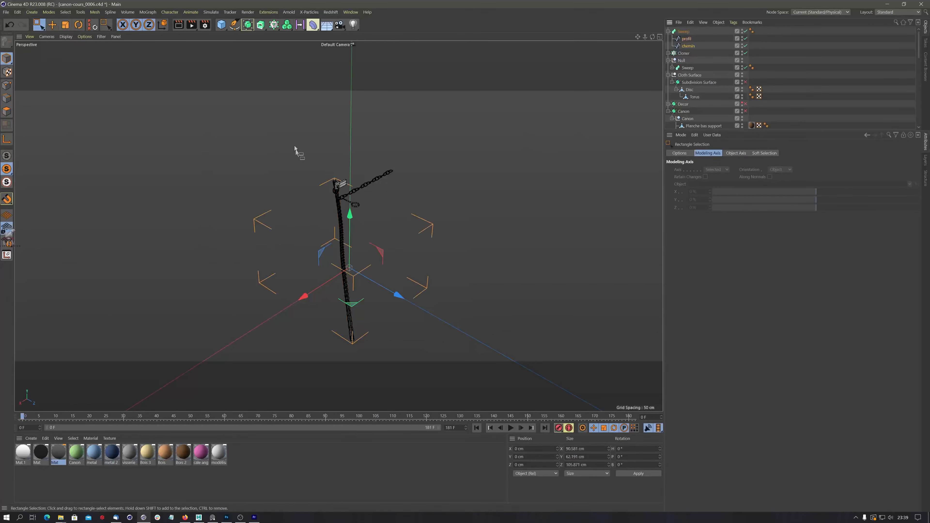
{"action": "left_click_drag", "start_coordinate": [295, 148], "coordinate": [393, 218]}
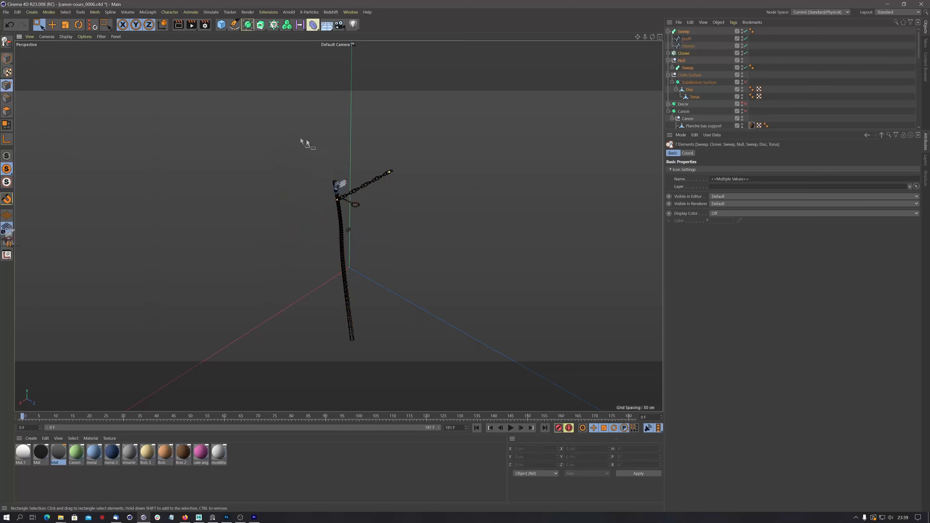
- Move control points of the chemin path spline individually to bend the rope, placing two at about Z 43 cm and Z 34 cm
{"action": "left_click", "coordinate": [688, 45]}
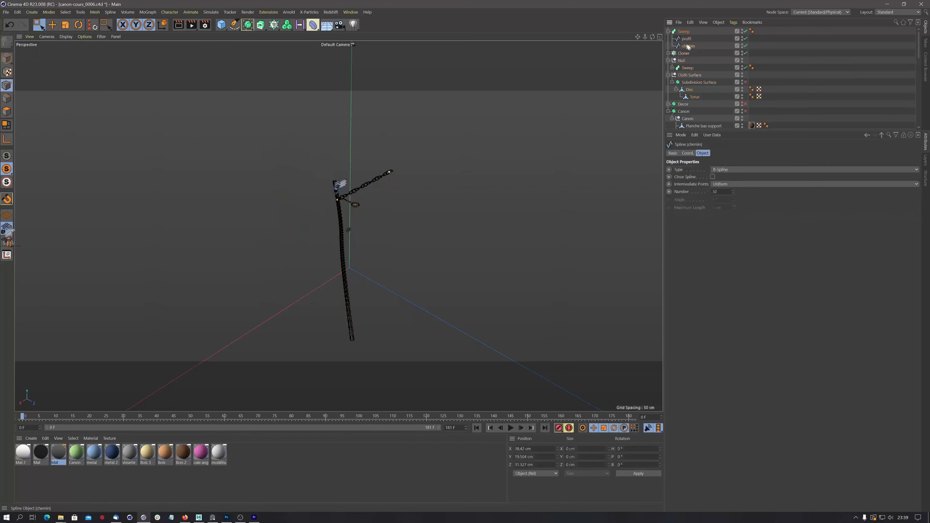
{"action": "left_click_drag", "start_coordinate": [295, 142], "coordinate": [471, 245]}
{"action": "left_click_drag", "start_coordinate": [320, 207], "coordinate": [456, 276]}
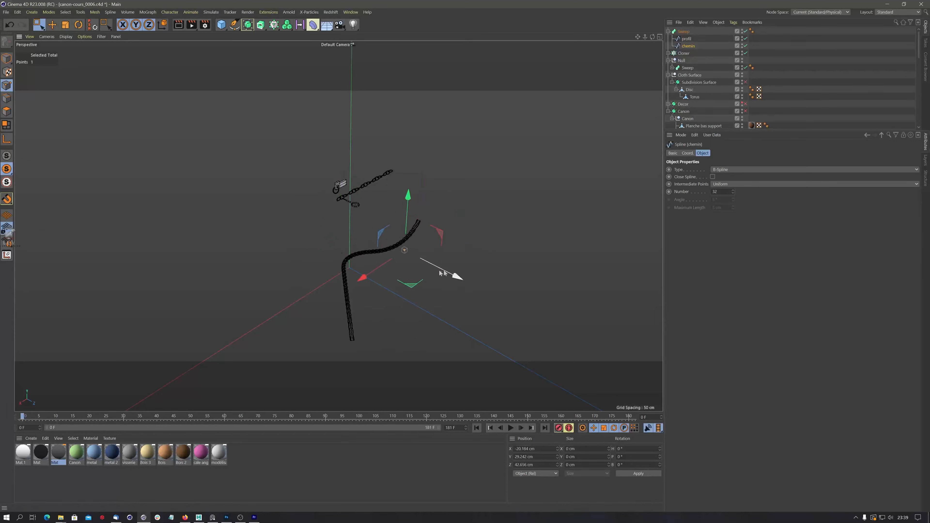
{"action": "left_click_drag", "start_coordinate": [310, 237], "coordinate": [409, 306]}
{"action": "scroll", "coordinate": [384, 261], "scroll_direction": "up", "scroll_amount": 2}
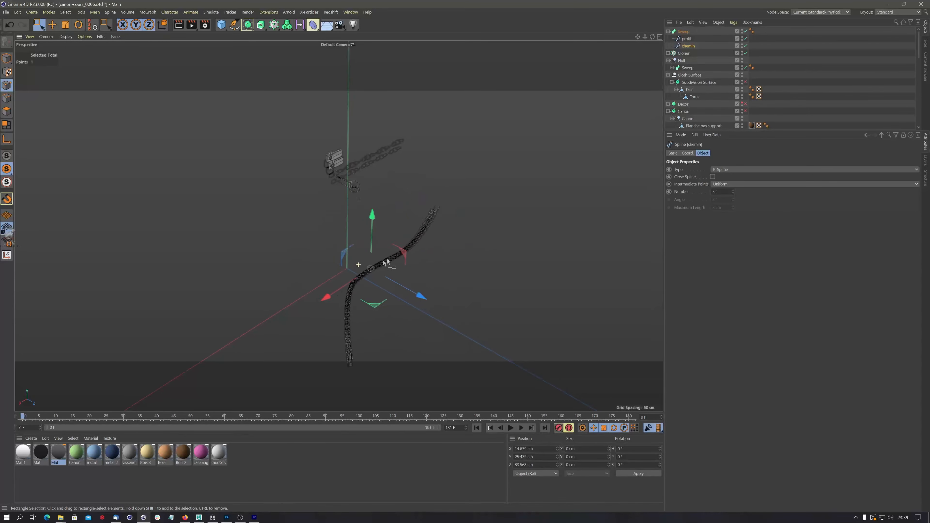
{"action": "left_click_drag", "start_coordinate": [384, 262], "coordinate": [340, 231], "text": "alt"}
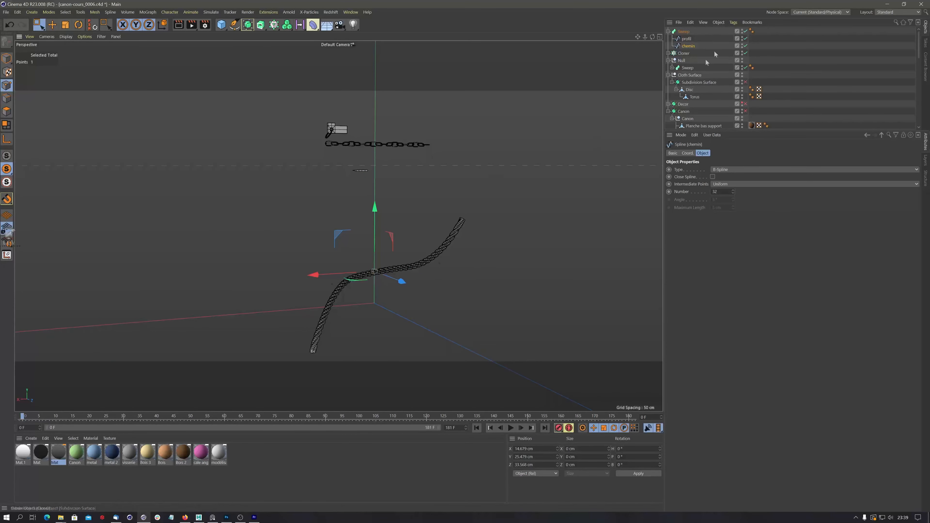
- Rename the rope's Sweep object as Corde and the chain's Cloner as Chaine
{"action": "left_click", "coordinate": [668, 32]}
{"action": "double_click", "coordinate": [683, 31]}
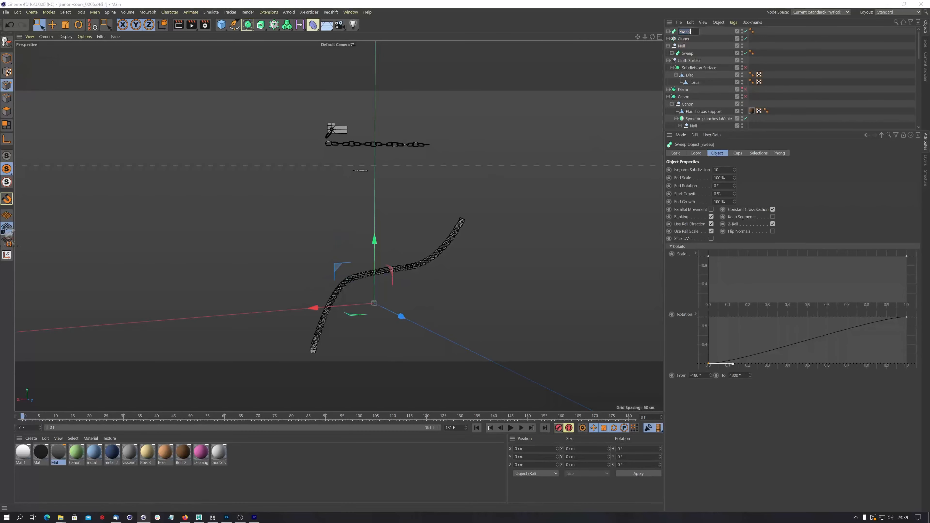
{"action": "type", "text": "Corde"}
{"action": "left_click", "coordinate": [683, 39]}
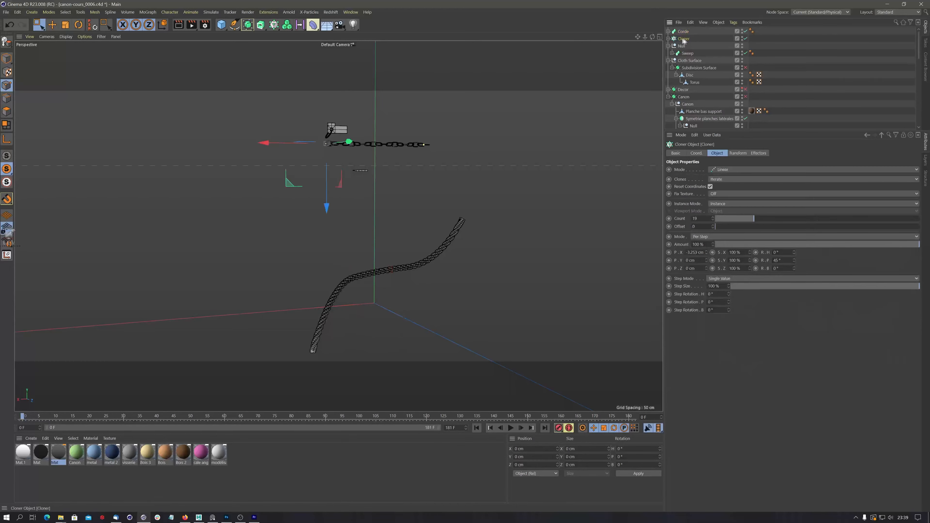
{"action": "left_click", "coordinate": [668, 39]}
{"action": "double_click", "coordinate": [685, 38]}
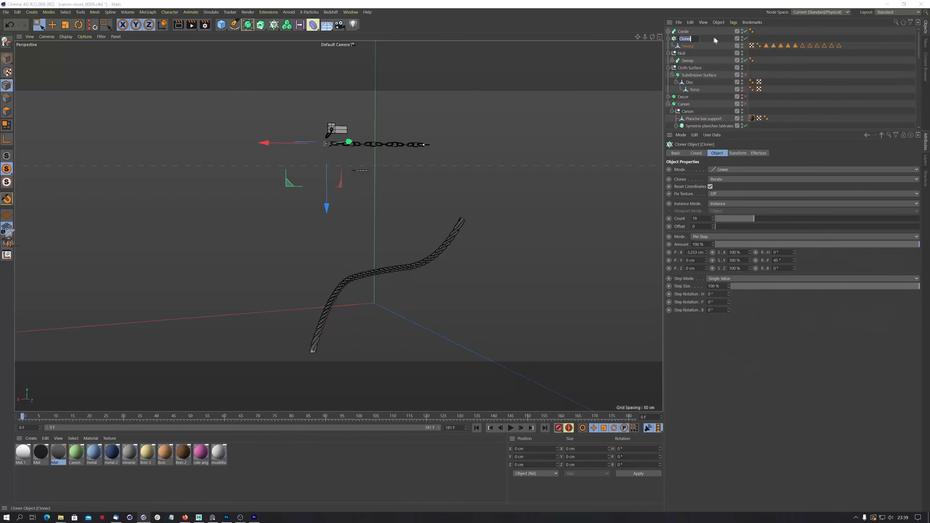
{"action": "type", "text": "C"}
- Rename the null that holds the ring-ended pin's Sweep as Piton
{"action": "left_click", "coordinate": [683, 53]}
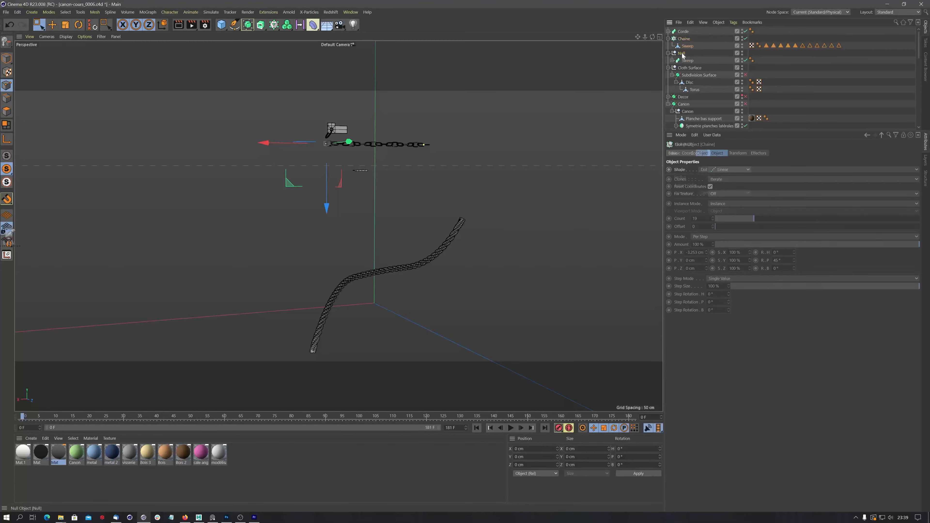
{"action": "right_click_drag", "start_coordinate": [361, 161], "coordinate": [430, 149], "text": "alt"}
{"action": "left_click_drag", "start_coordinate": [363, 172], "coordinate": [371, 205], "text": "alt"}
{"action": "double_click", "coordinate": [684, 54]}
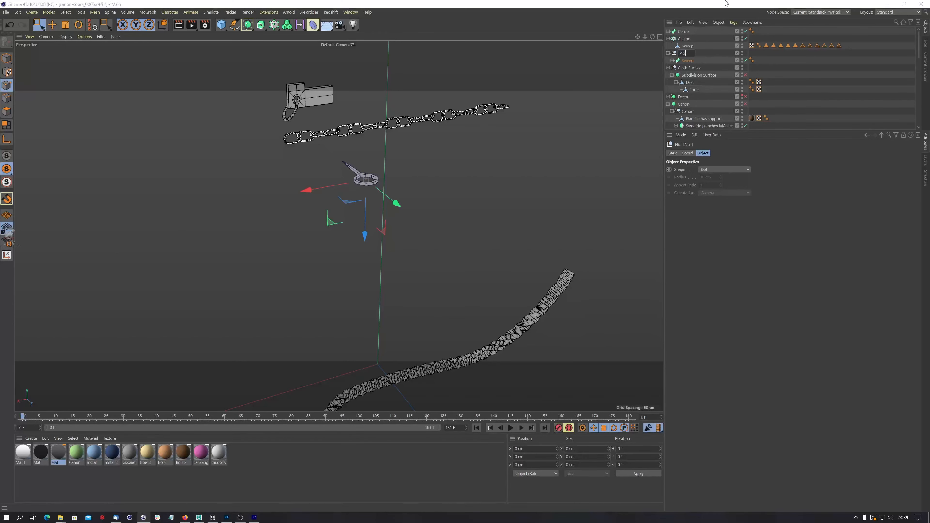
{"action": "key", "text": "Return"}
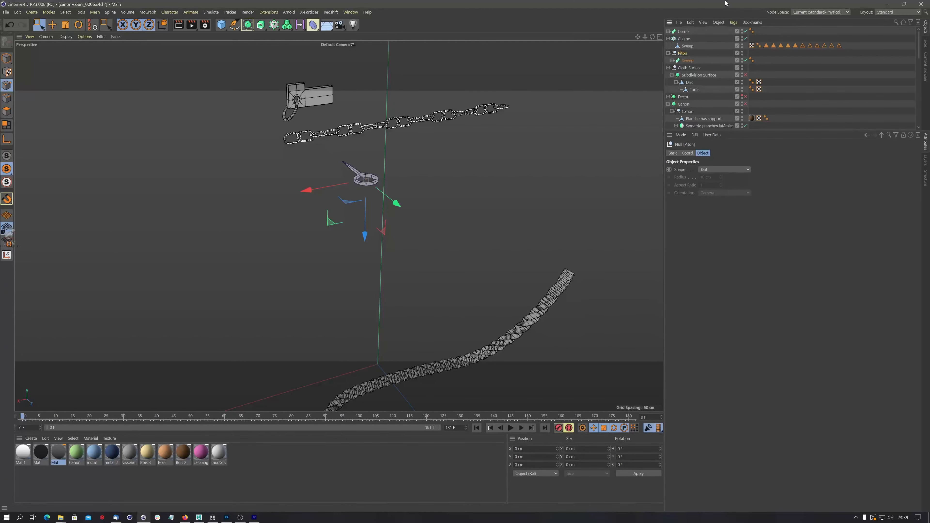
- Rename the Disc polygon object under the Subdivision Surface as Clé
{"action": "left_click", "coordinate": [691, 75]}
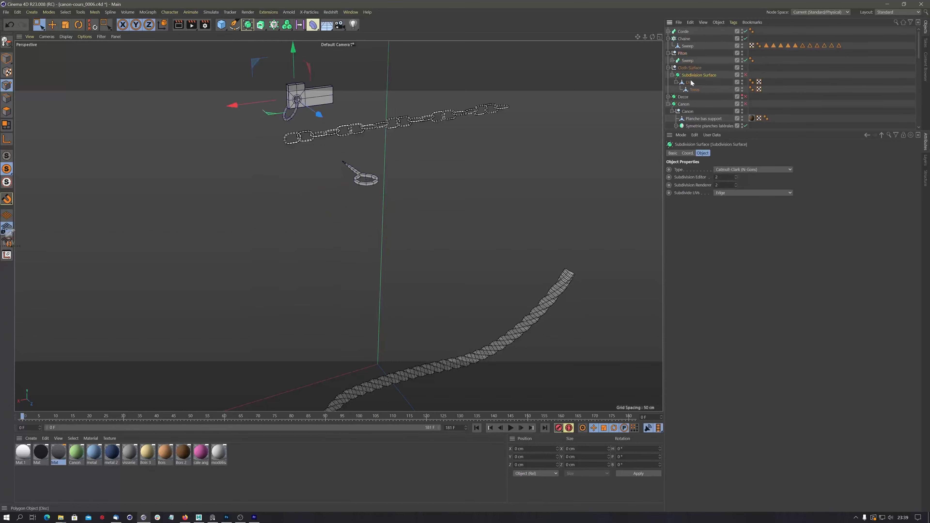
{"action": "left_click", "coordinate": [692, 83]}
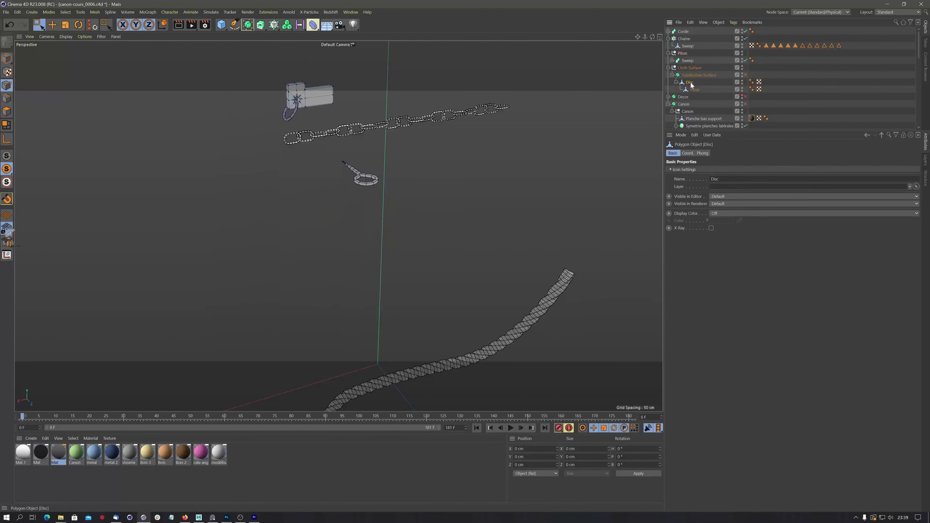
{"action": "double_click", "coordinate": [692, 82]}
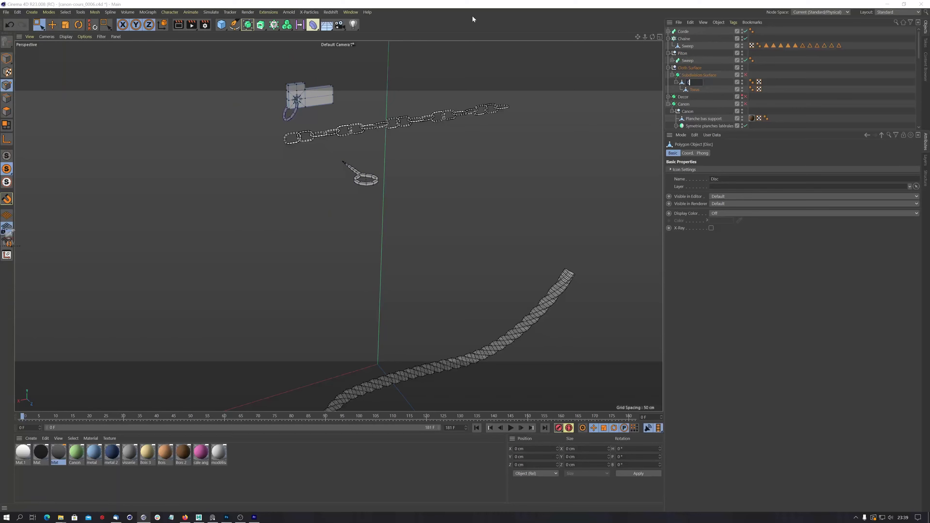
{"action": "type", "text": "Clé"}
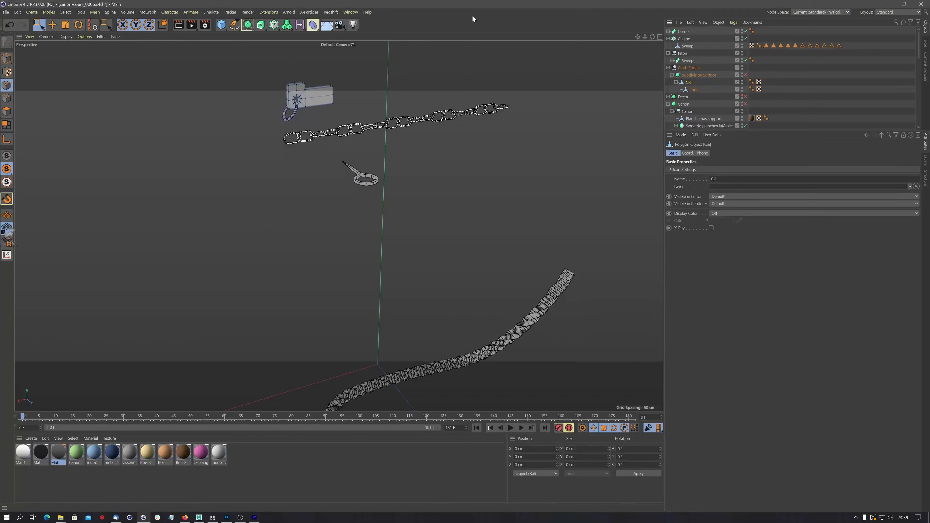
{"action": "left_click", "coordinate": [694, 90]}
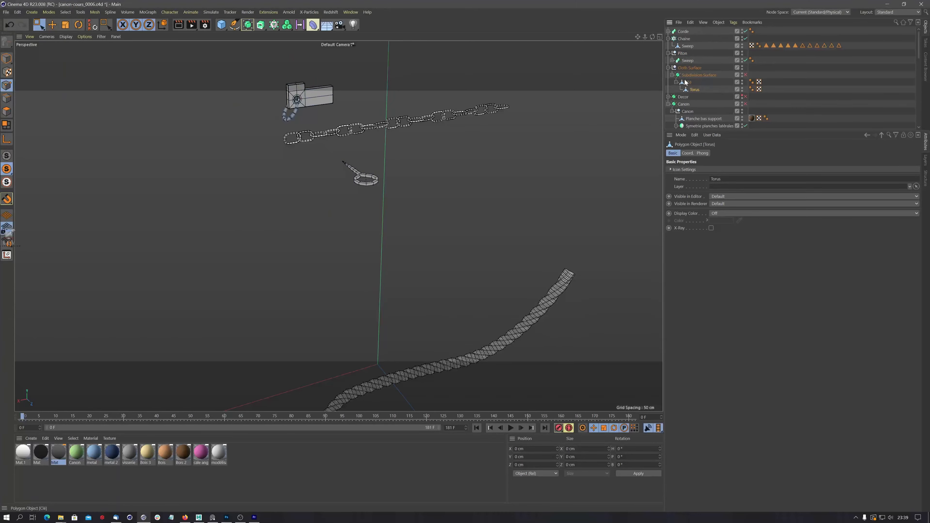
- Move Clé with its child out of the Cloth Surface hierarchy to the top level, and delete the Cloth Surface null
{"action": "left_click", "coordinate": [677, 82]}
{"action": "left_click_drag", "start_coordinate": [689, 83], "coordinate": [692, 74]}
{"action": "left_click", "coordinate": [692, 75]}
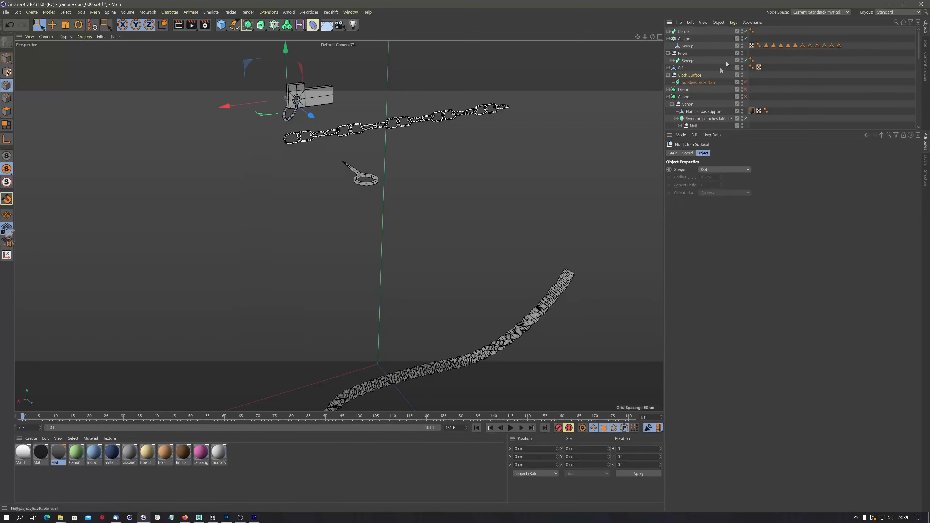
{"action": "key", "text": "Delete"}
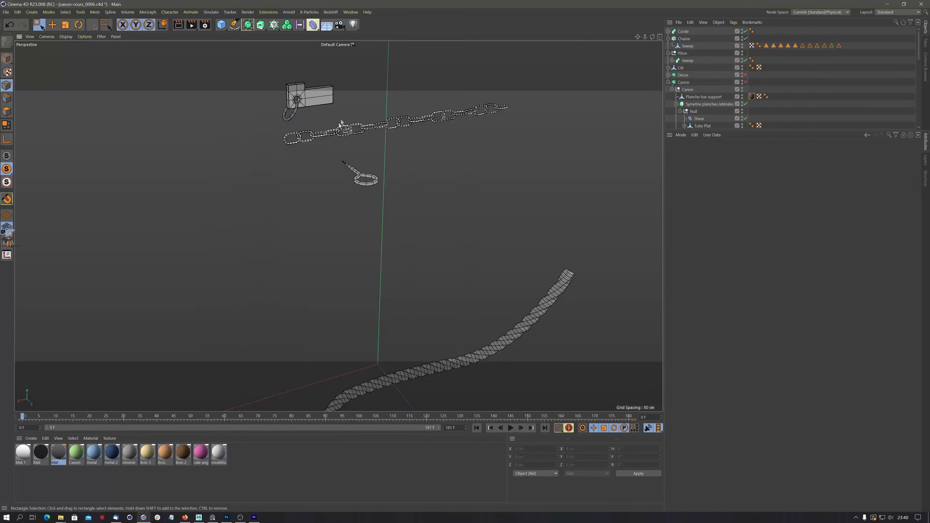
- Turn off viewport solo mode to show the full scene and view the cannon and its carriage from the side
{"action": "left_click_drag", "start_coordinate": [363, 212], "coordinate": [331, 229], "text": "alt"}
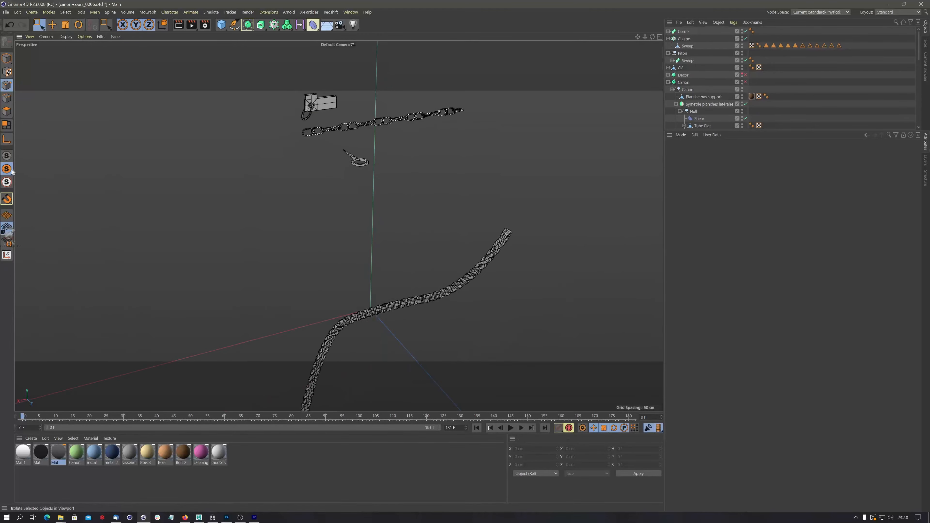
{"action": "left_click", "coordinate": [6, 156]}
{"action": "scroll", "coordinate": [366, 126], "scroll_direction": "down", "scroll_amount": 3}
{"action": "left_click_drag", "start_coordinate": [355, 129], "coordinate": [485, 141], "text": "alt"}
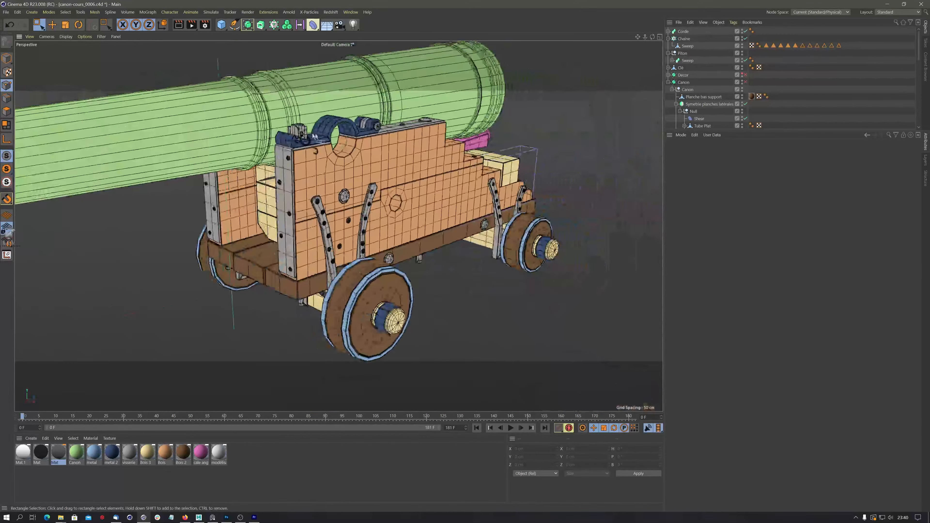